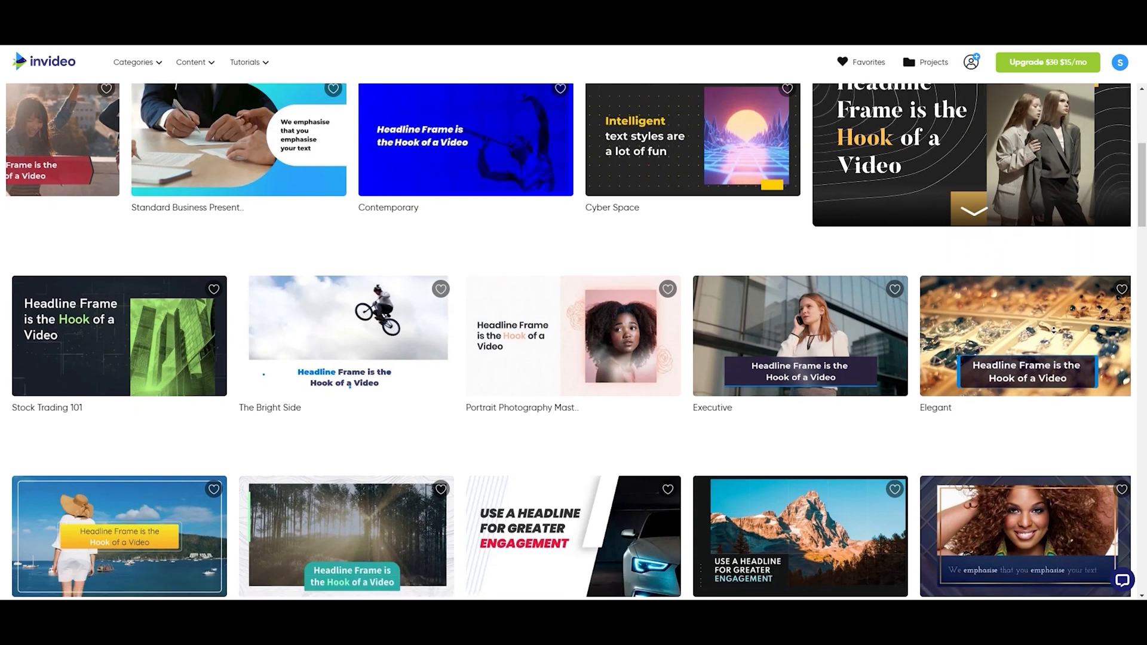
# Browse the video templates and compare the Podcast Promo template in its vertical and wide formats.
pyautogui.scroll(-4, 1054, 329)
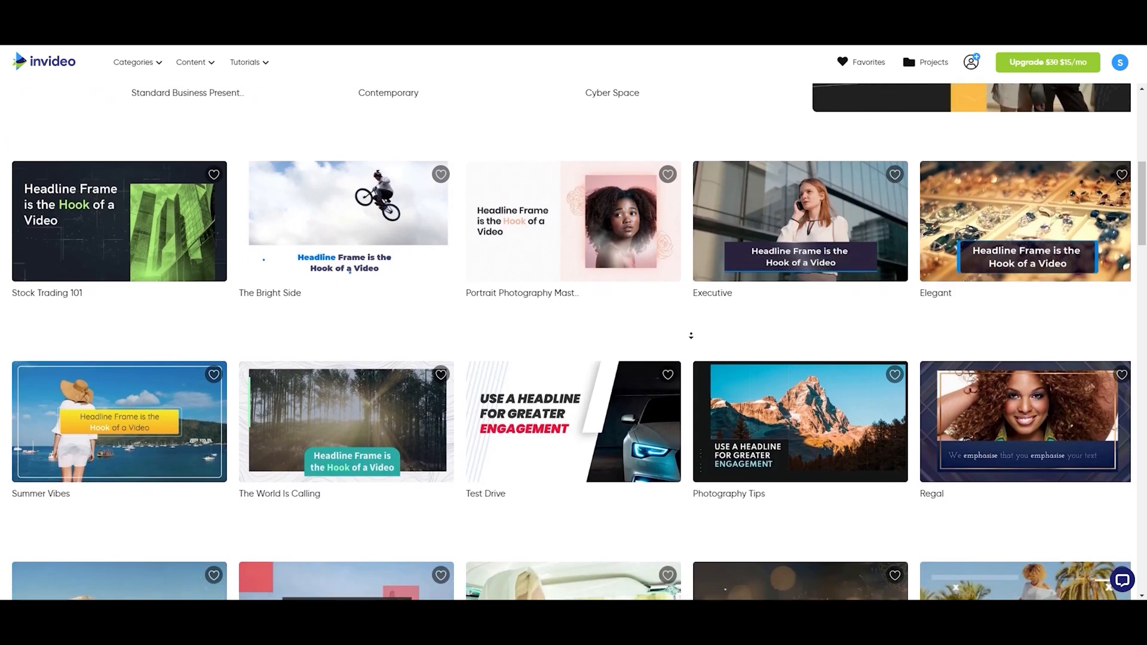
pyautogui.scroll(2, 616, 350)
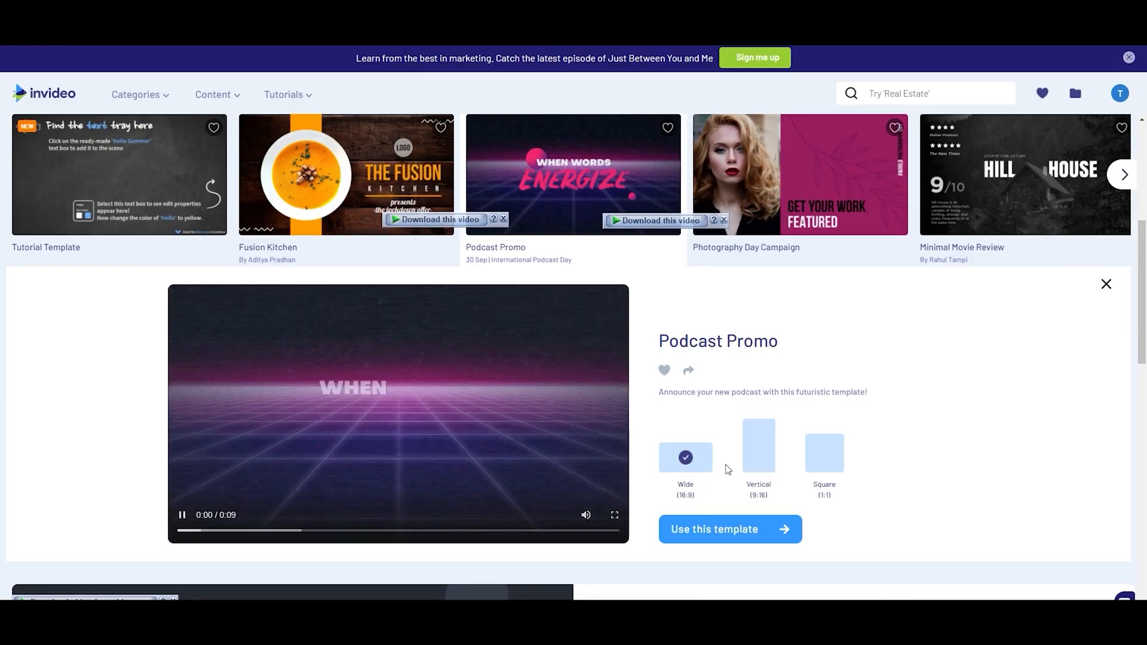
pyautogui.click(756, 458)
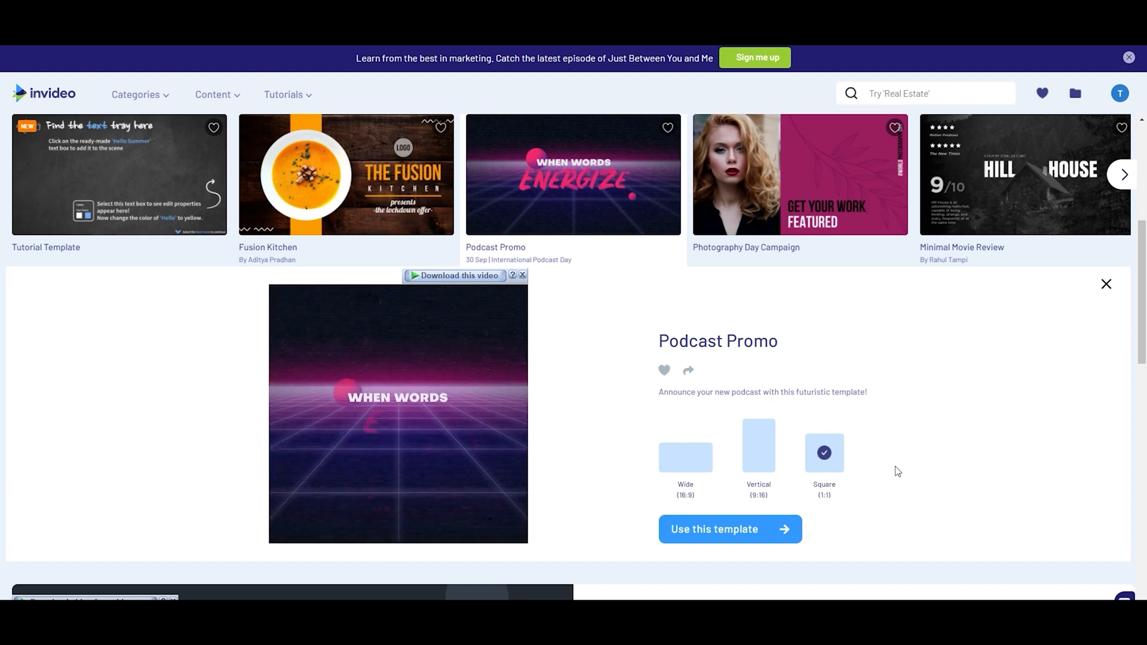
pyautogui.click(698, 463)
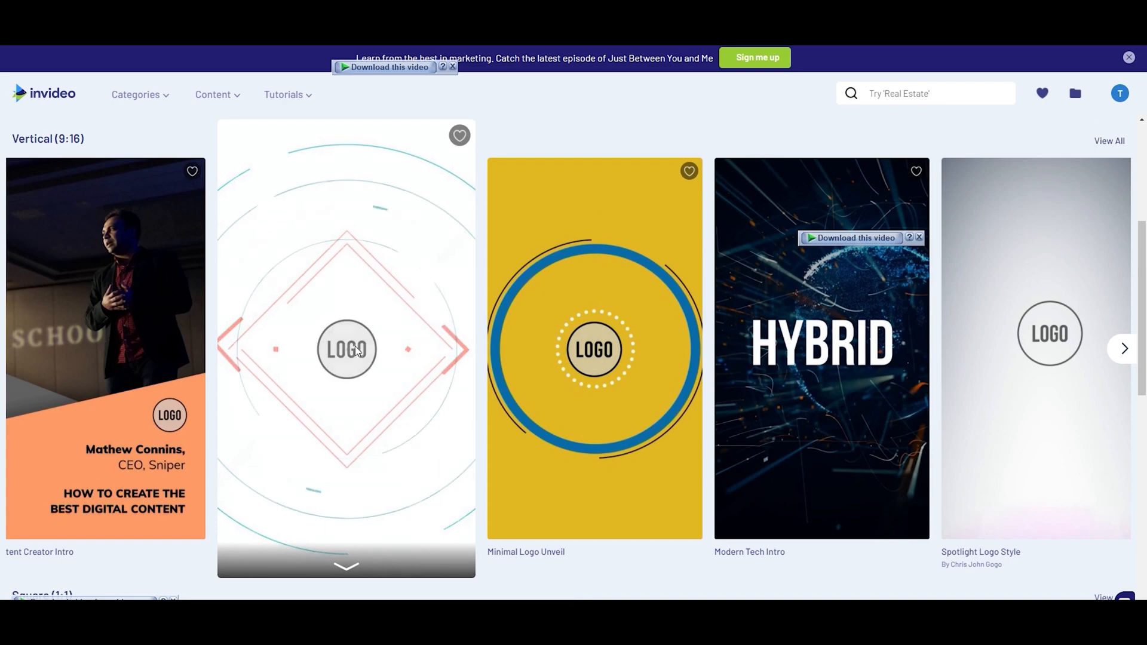
pyautogui.click(1124, 348)
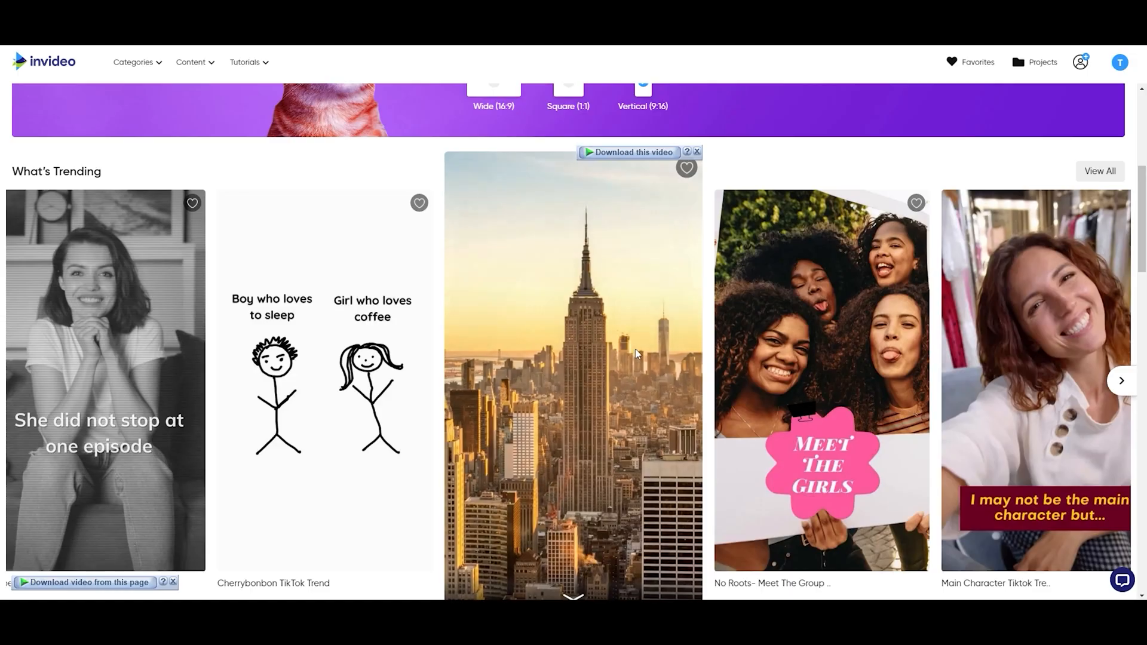
# Look through the trending and hot vertical templates and the finished shoe video's download and sharing options.
pyautogui.scroll(-5, 638, 366)
pyautogui.scroll(-8, 638, 366)
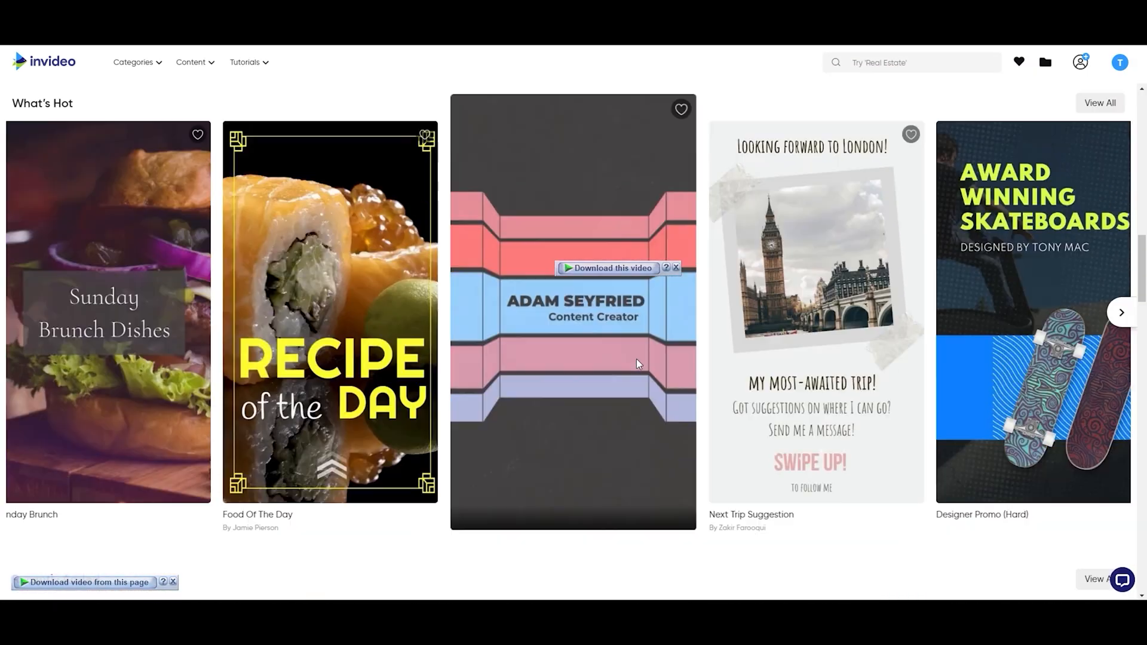
pyautogui.scroll(2, 346, 306)
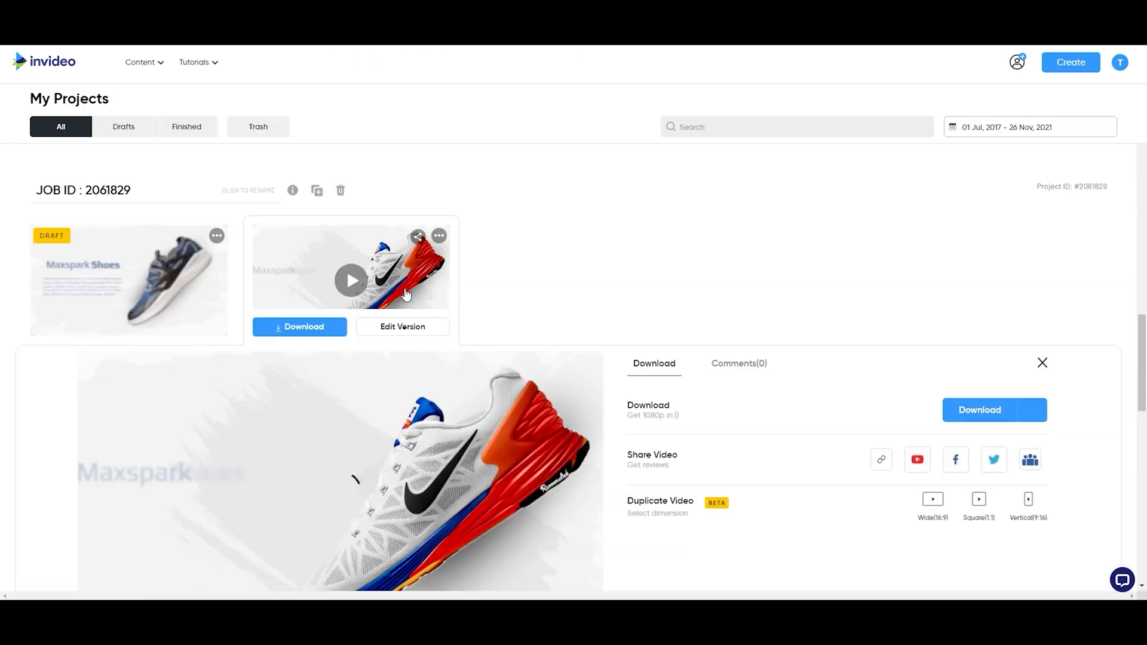
pyautogui.scroll(-2, 568, 317)
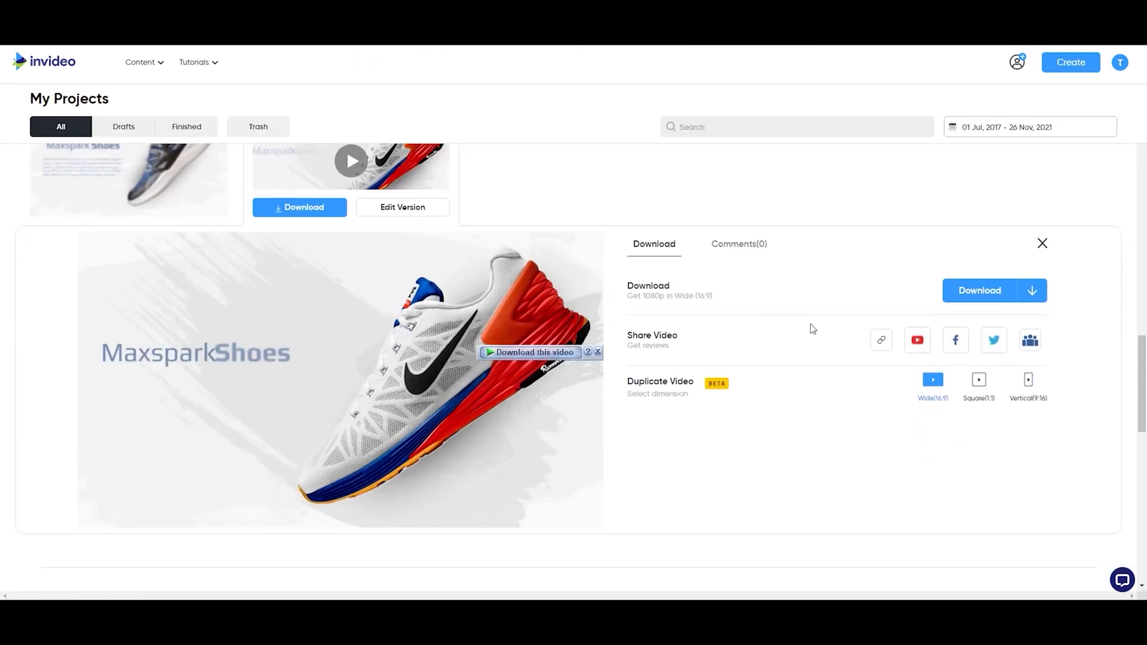
pyautogui.click(599, 352)
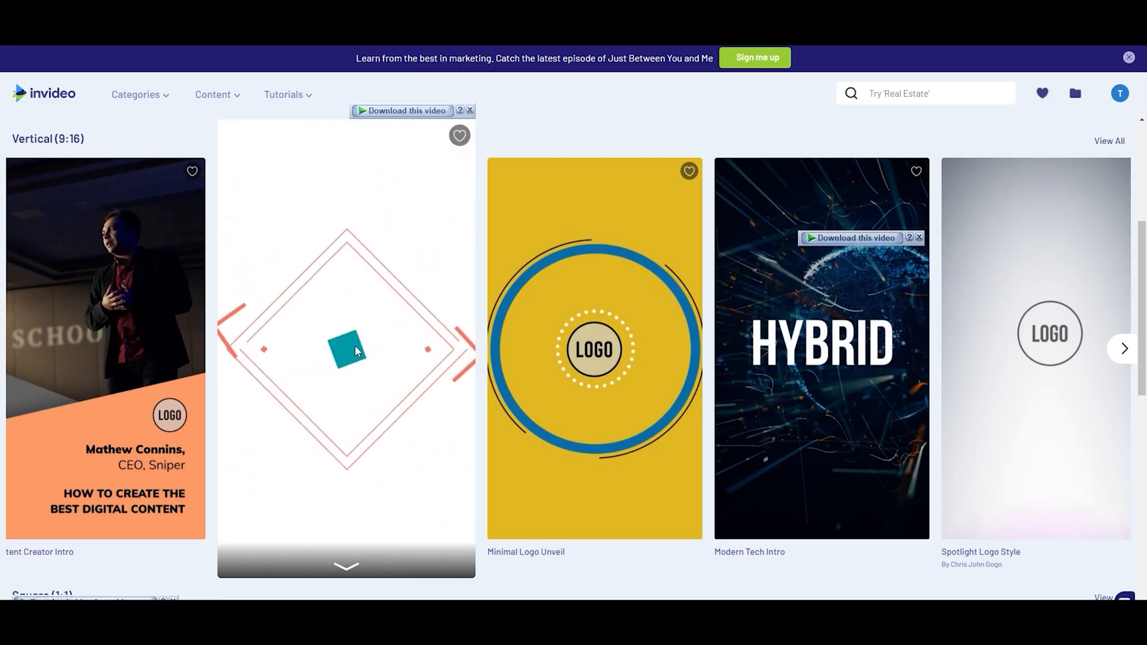
pyautogui.click(1123, 349)
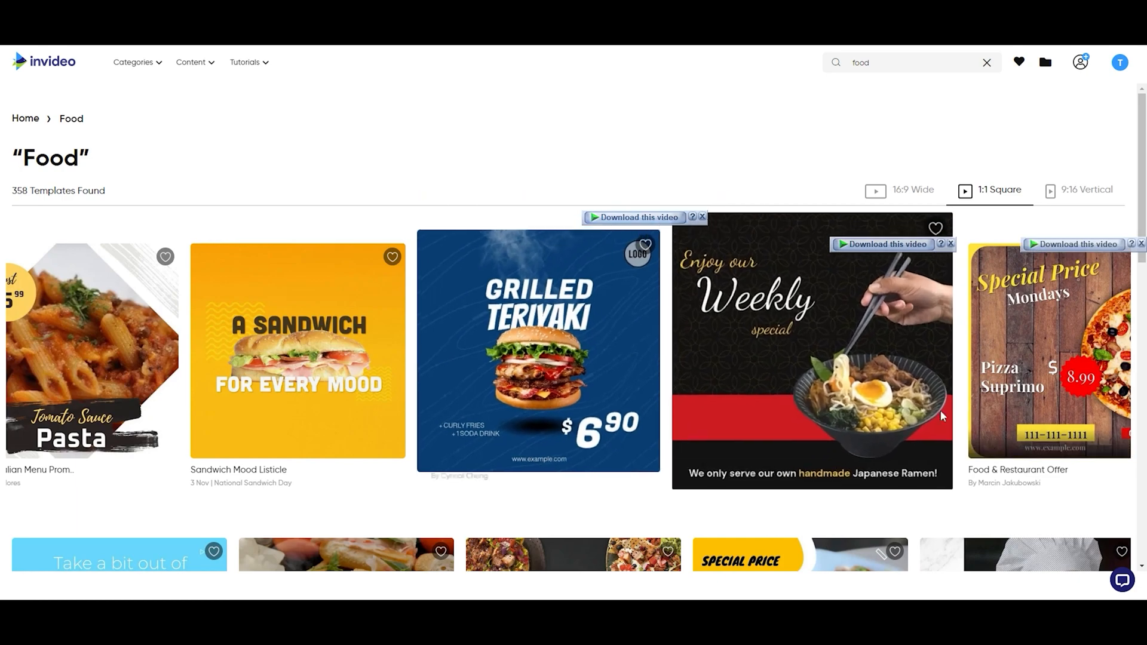
# Browse the square food templates and start a project from the Big Burger Promo template in 1:1 format.
pyautogui.scroll(-3, 959, 446)
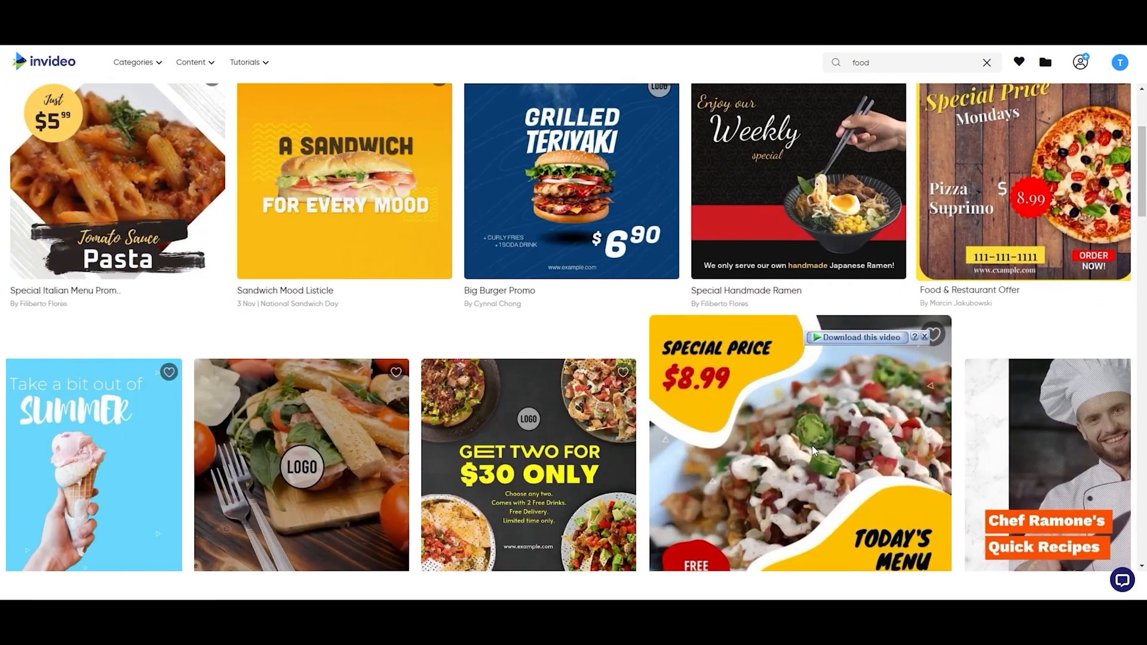
pyautogui.scroll(-5, 811, 447)
pyautogui.scroll(6, 774, 472)
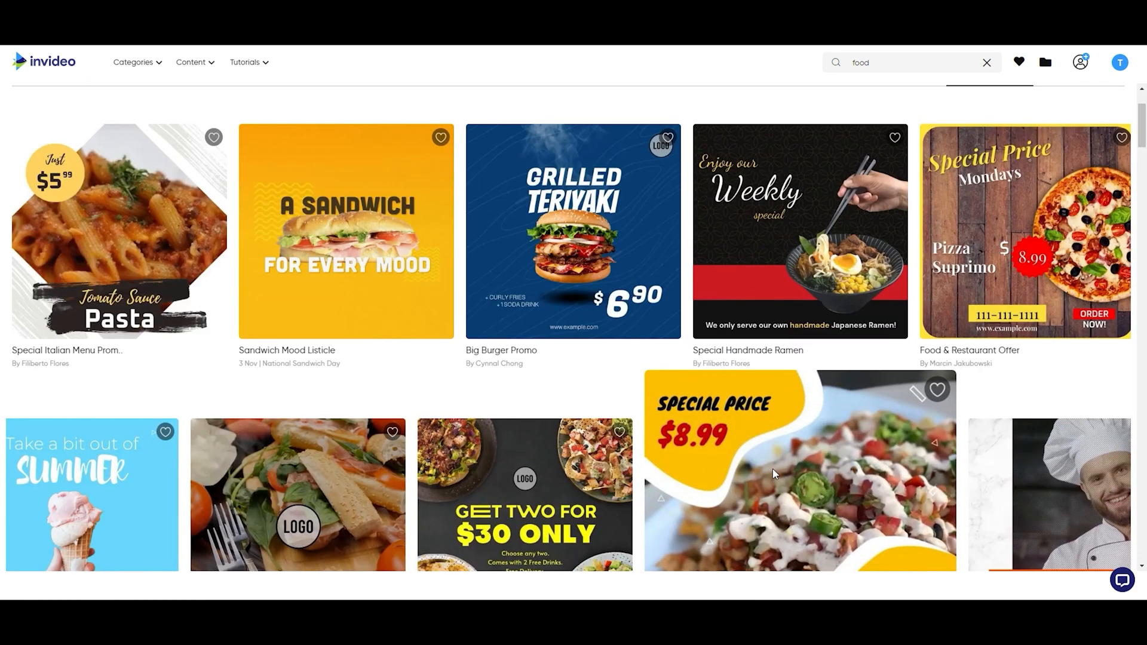
pyautogui.moveTo(360, 260)
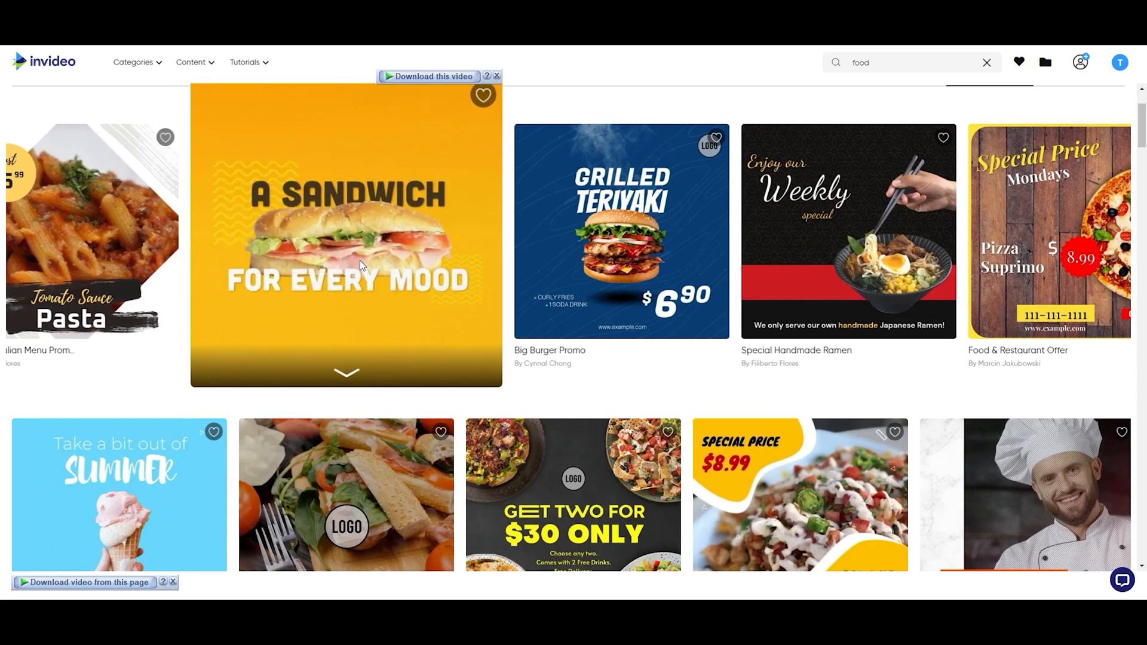
pyautogui.scroll(-10, 360, 260)
pyautogui.moveTo(607, 396)
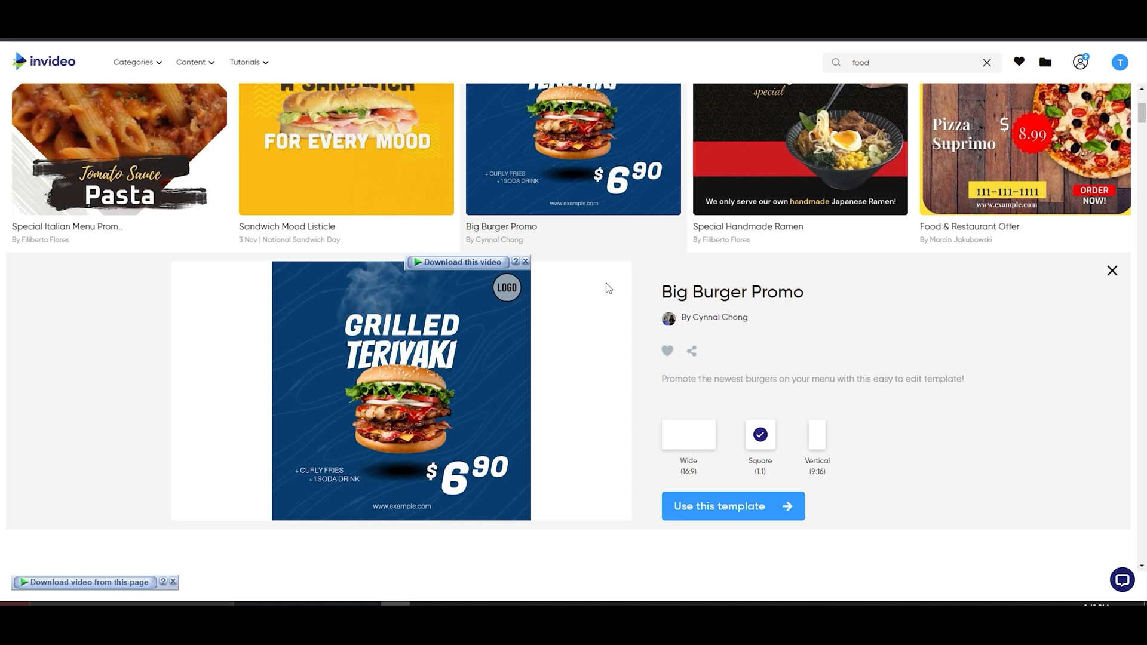
pyautogui.click(732, 508)
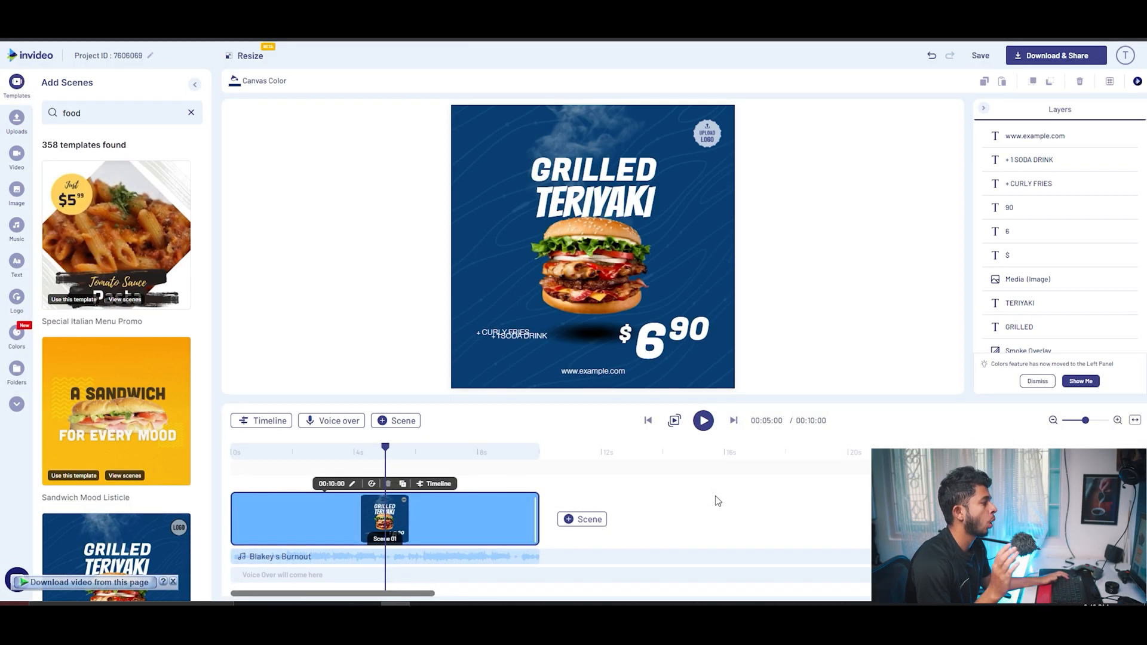
# Find the Best Of The Month template among the food templates and add its scene to the project.
pyautogui.scroll(-8, 110, 396)
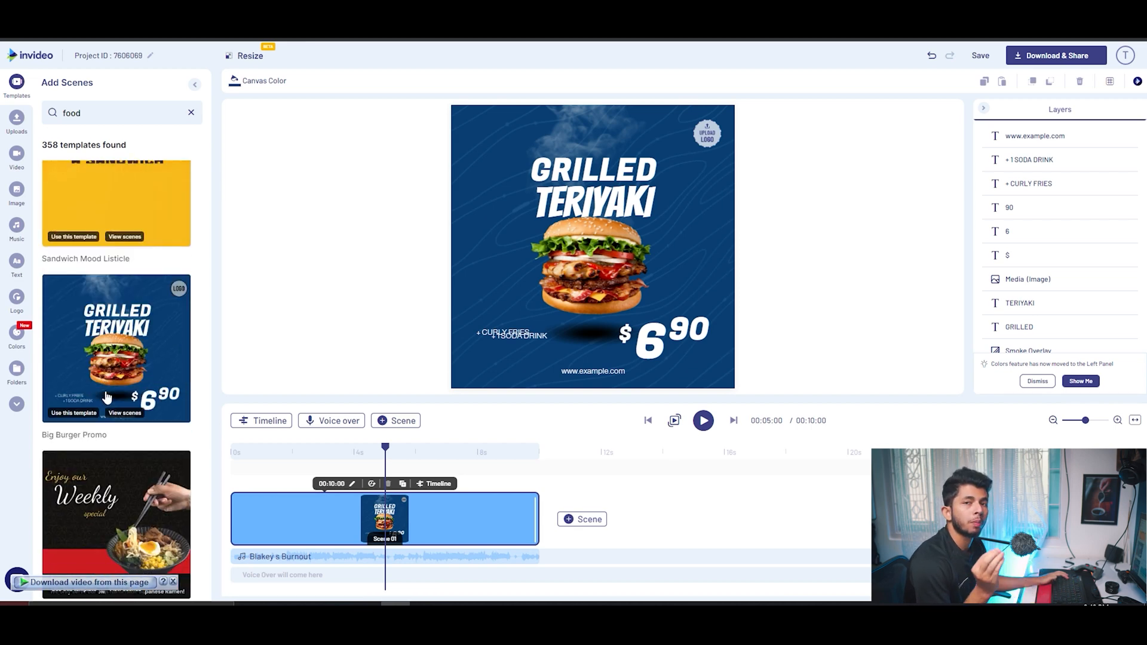
pyautogui.scroll(5, 121, 339)
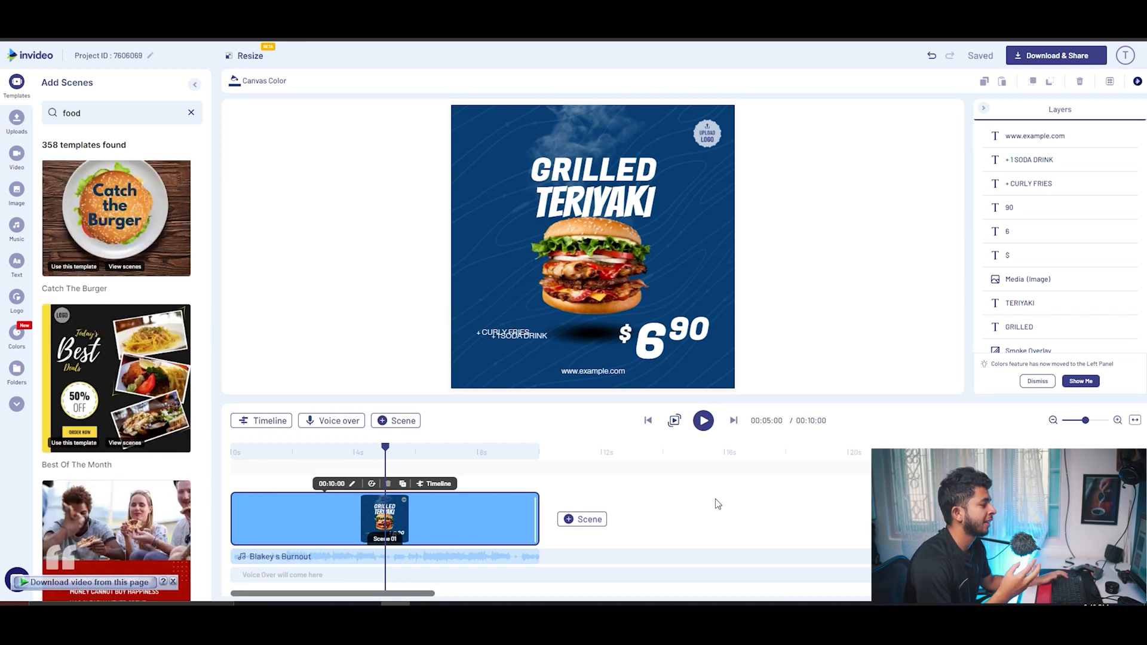
pyautogui.click(159, 386)
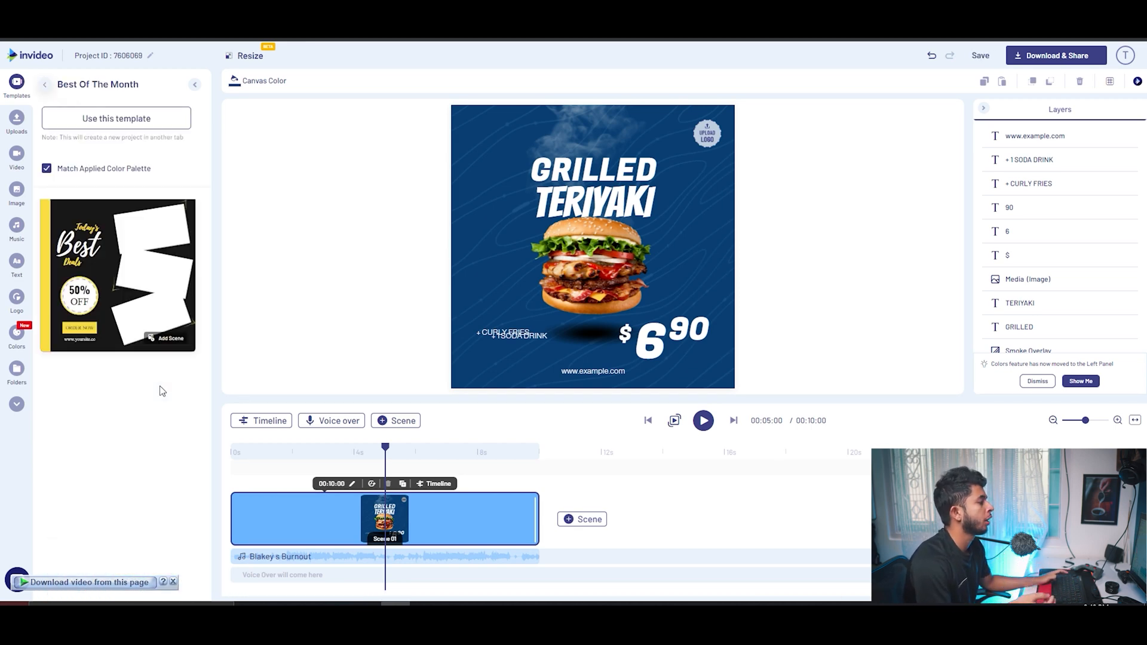
pyautogui.click(178, 341)
pyautogui.click(654, 361)
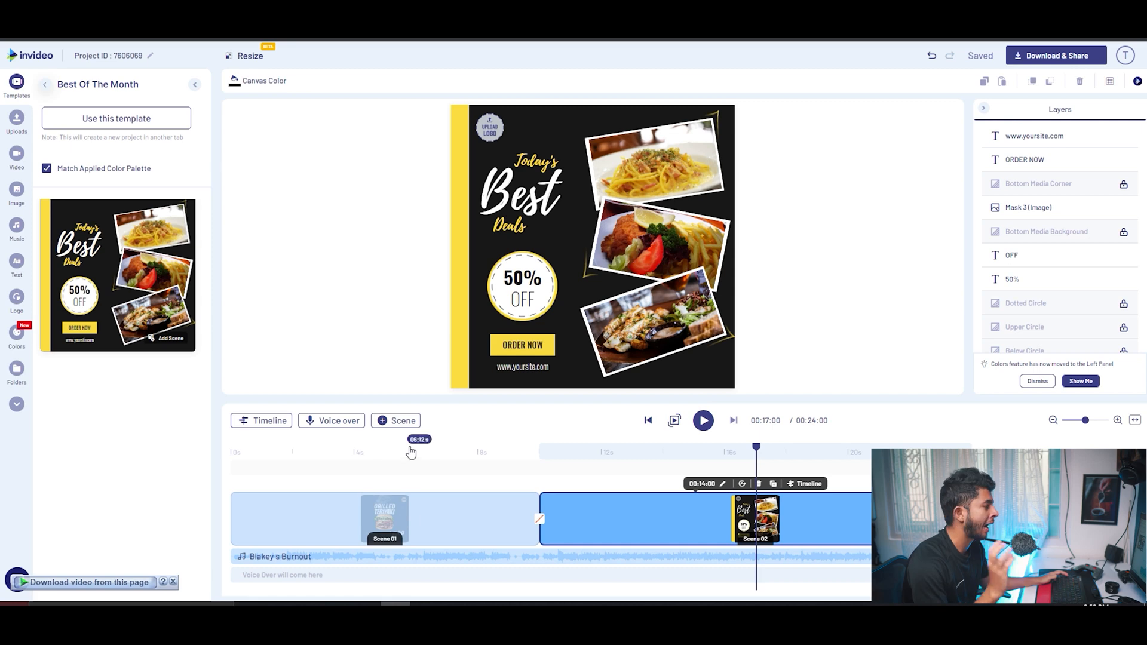
# Preview the two-scene video and inspect the transition point between the scenes.
pyautogui.press('space')
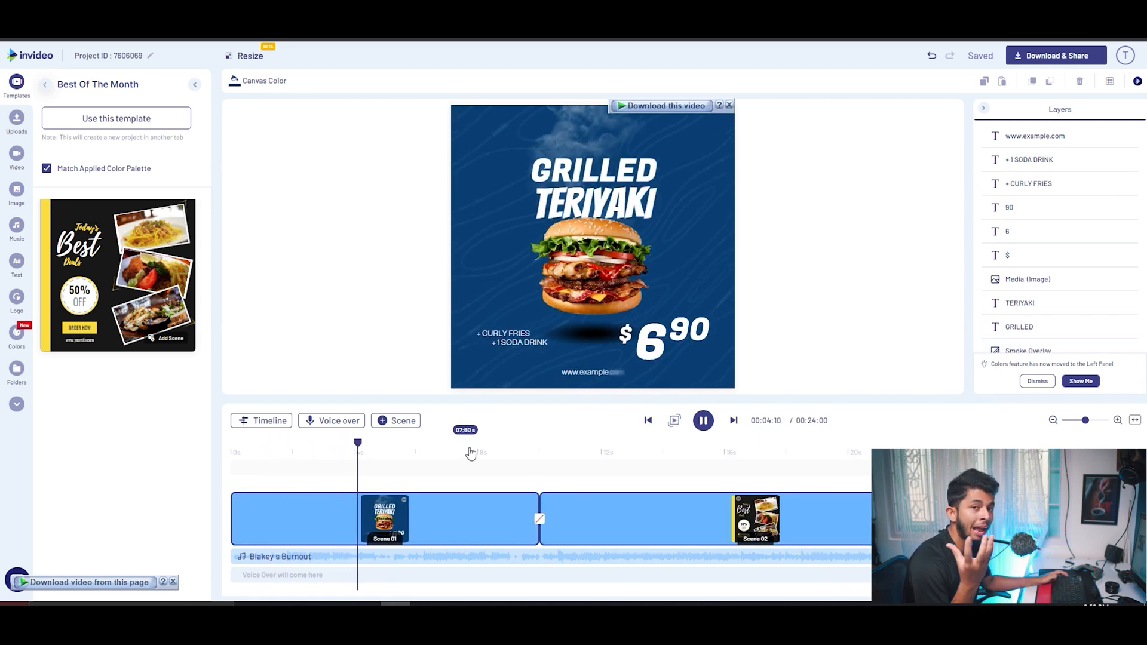
pyautogui.click(541, 520)
pyautogui.click(548, 464)
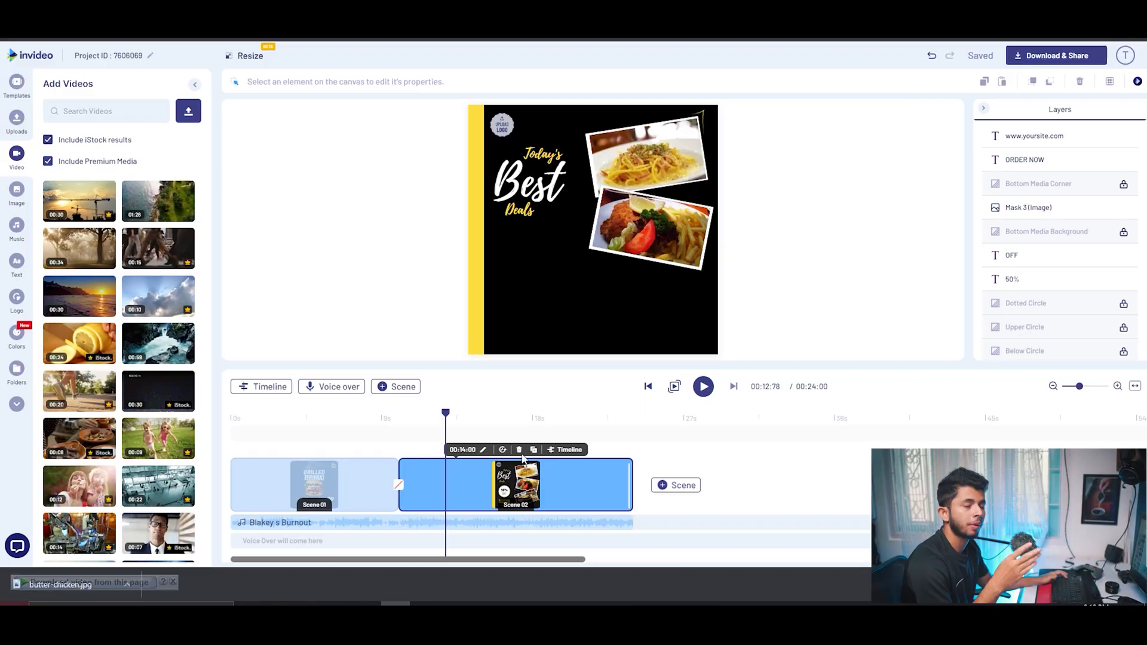
# Delete the second scene from the project.
pyautogui.click(520, 450)
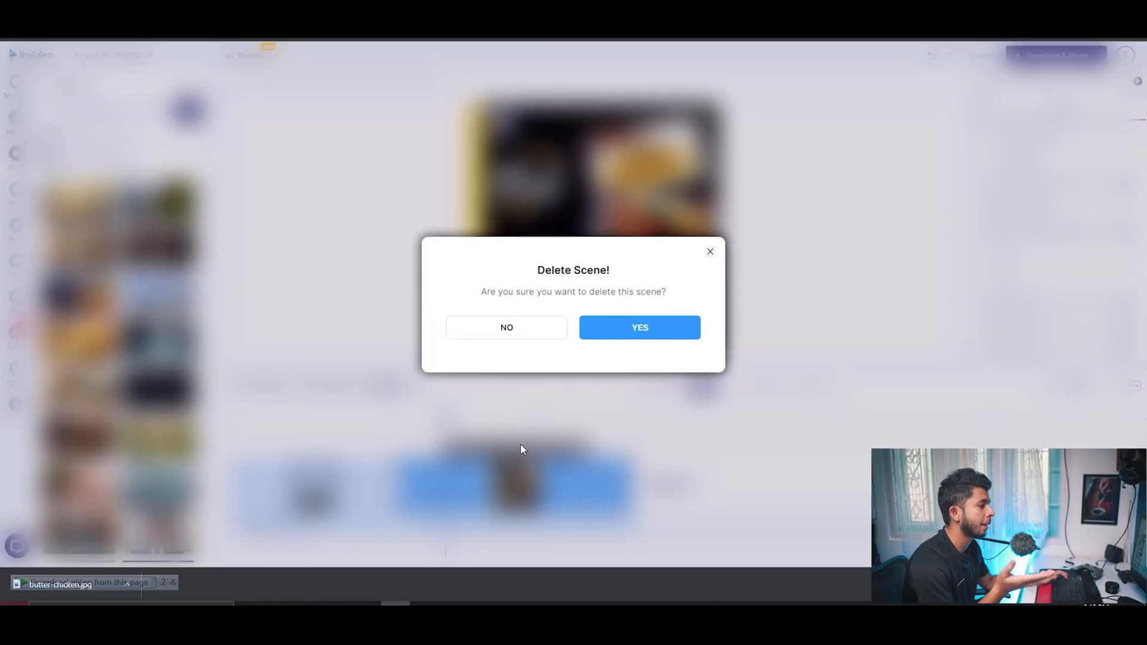
pyautogui.click(648, 325)
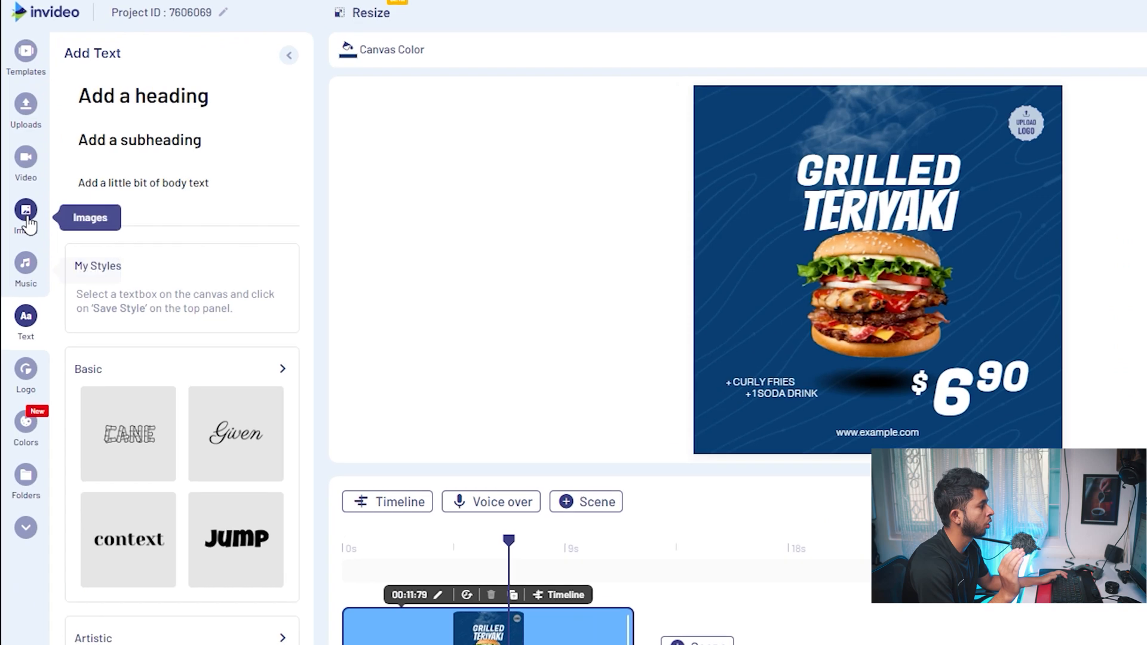
# Look through the stock images, the food videos and the preset text styles available for the scene.
pyautogui.click(17, 190)
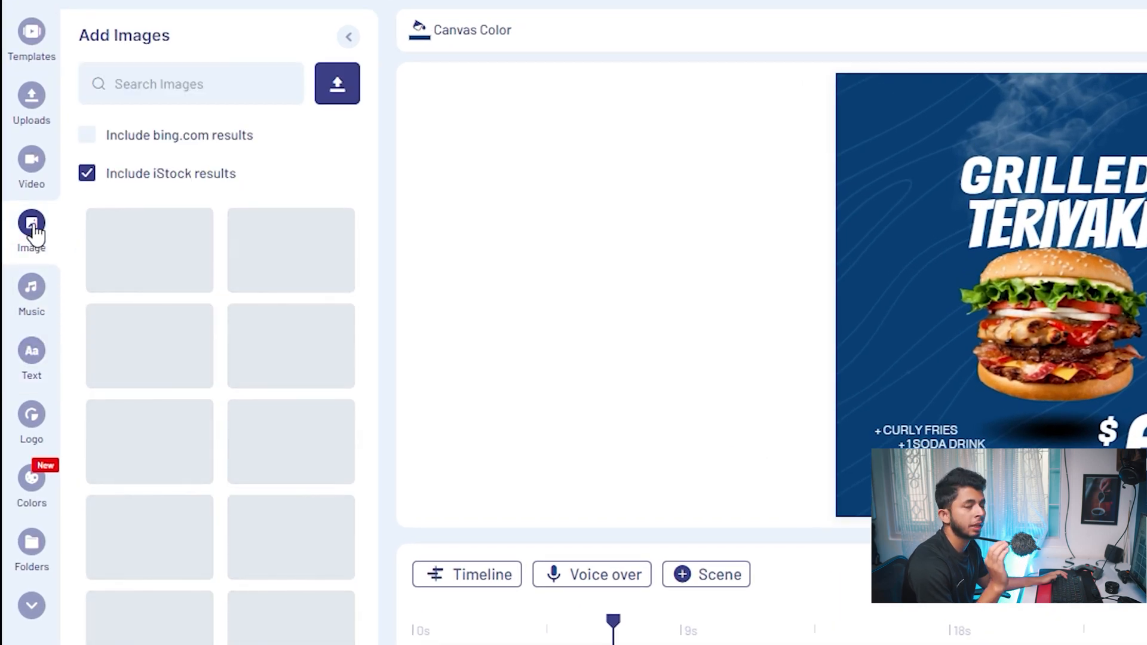
pyautogui.click(42, 179)
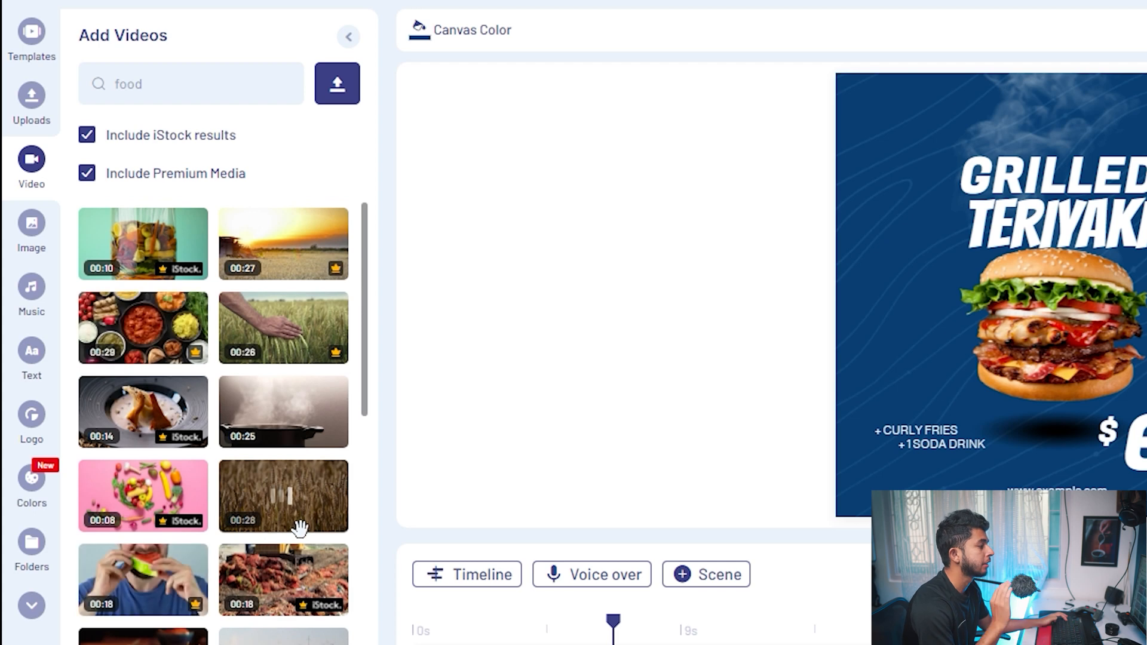
pyautogui.scroll(-3, 299, 525)
pyautogui.scroll(3, 299, 525)
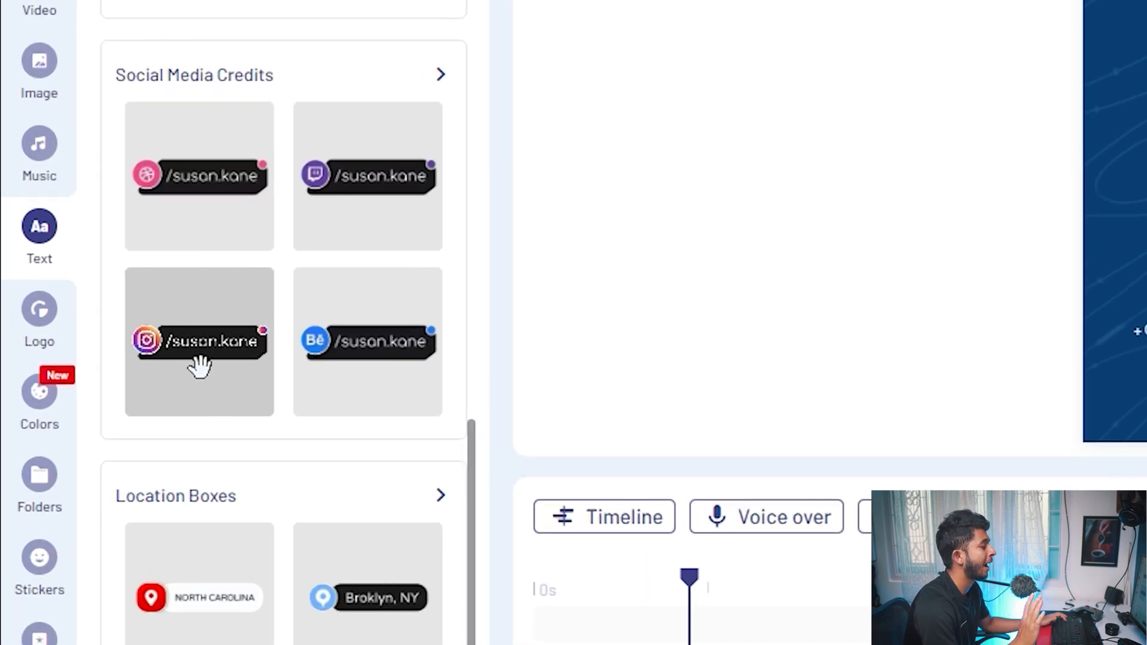
pyautogui.moveTo(426, 400); pyautogui.dragTo(670, 557)
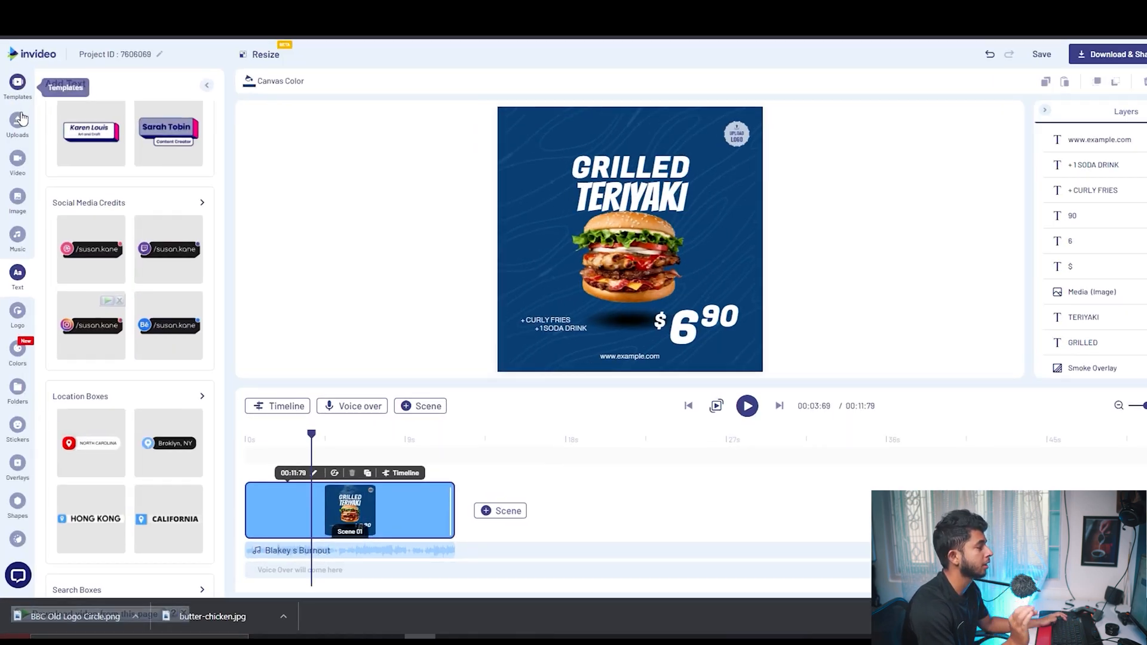
# Upload butter-chicken.png, Butter Nun png.png and BBC Old Logo Circle.png from the Downloads folder to the media uploads.
pyautogui.click(17, 138)
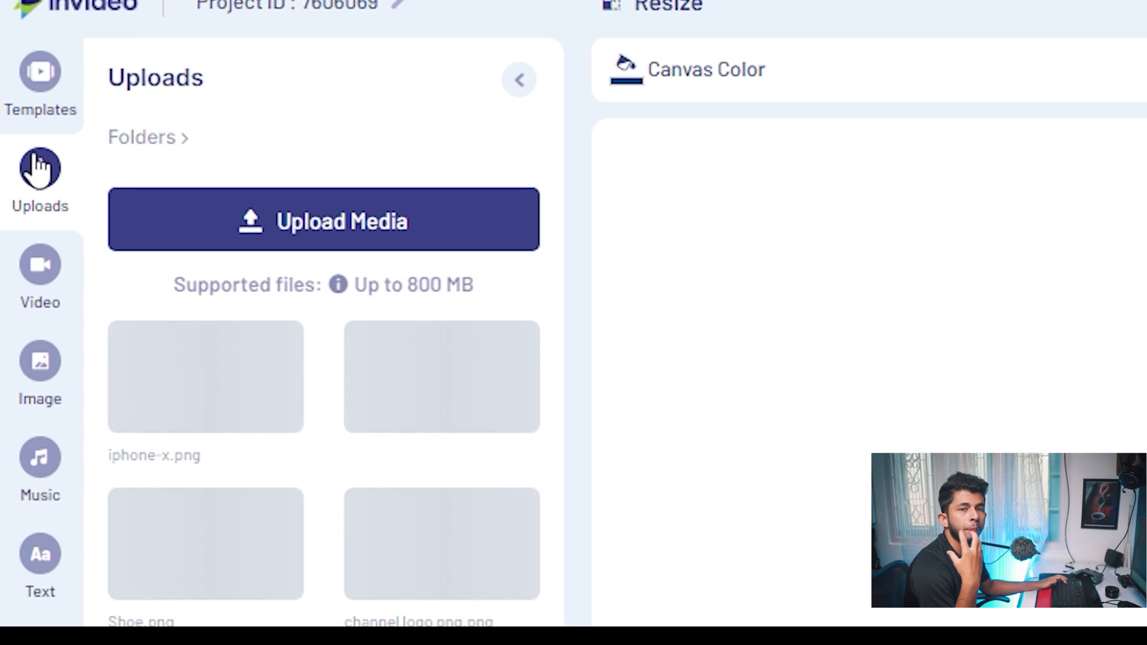
pyautogui.click(341, 239)
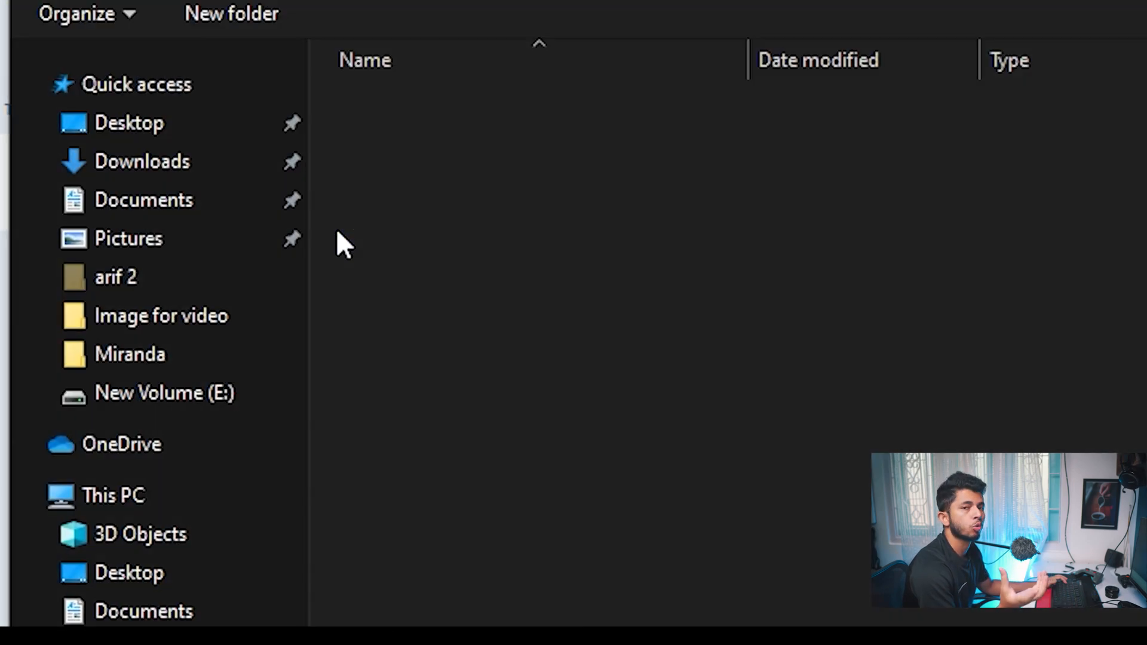
pyautogui.click(189, 171)
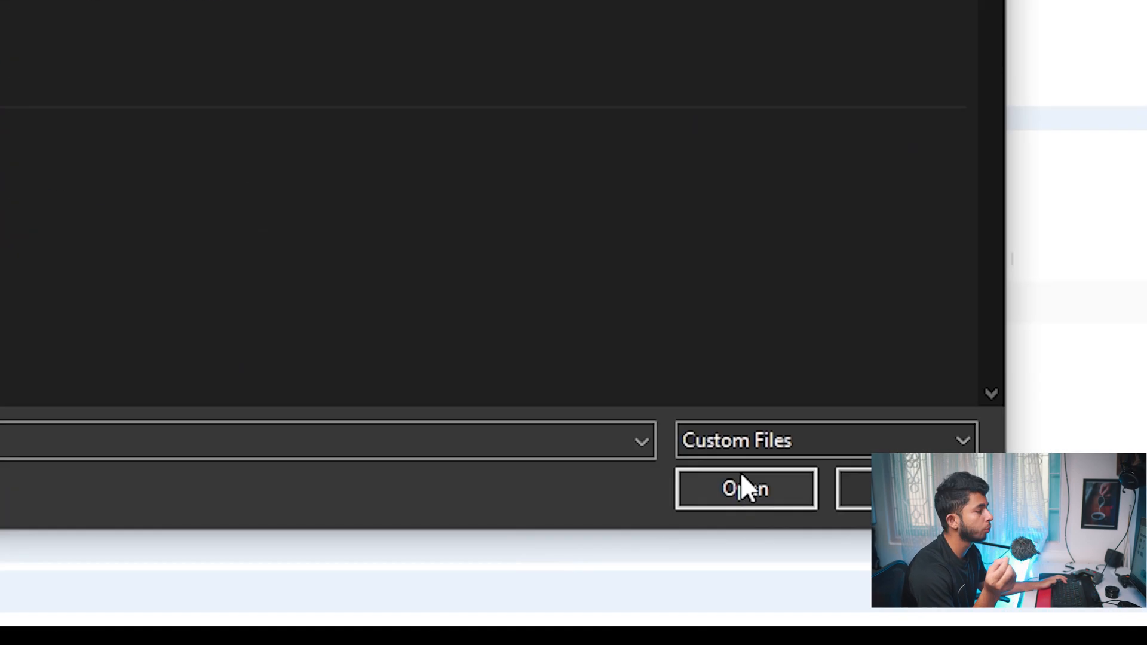
pyautogui.click(744, 489)
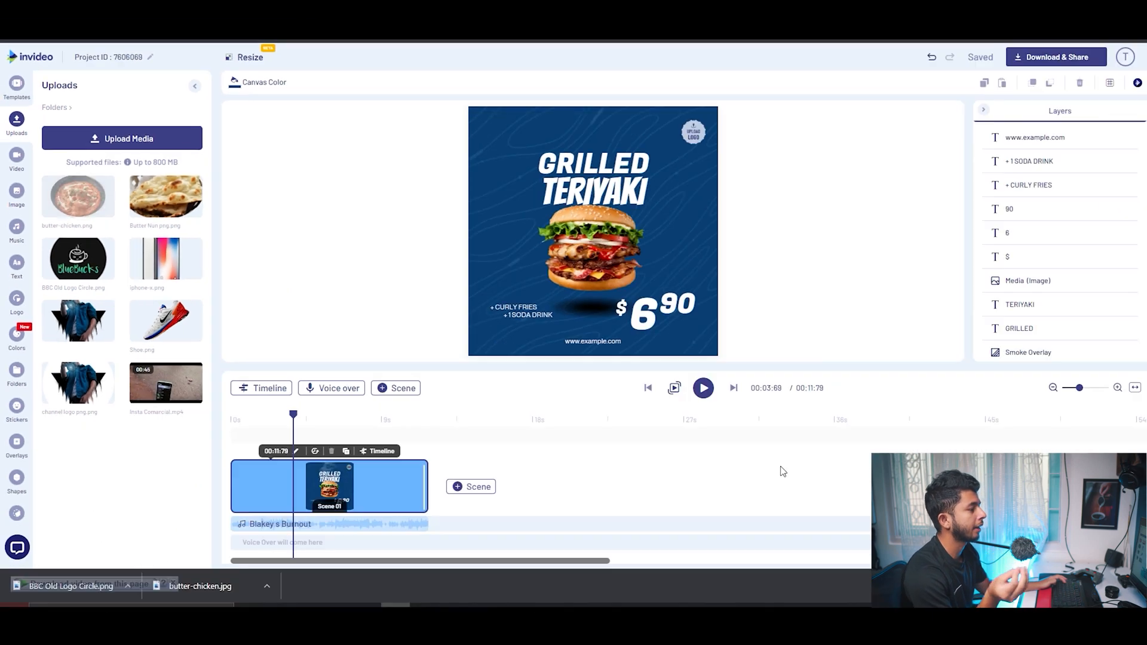
# Move the GRILLED and TERIYAKI titles up to the top of the canvas, clear of the burger.
pyautogui.moveTo(611, 168); pyautogui.dragTo(601, 136)
pyautogui.click(619, 203)
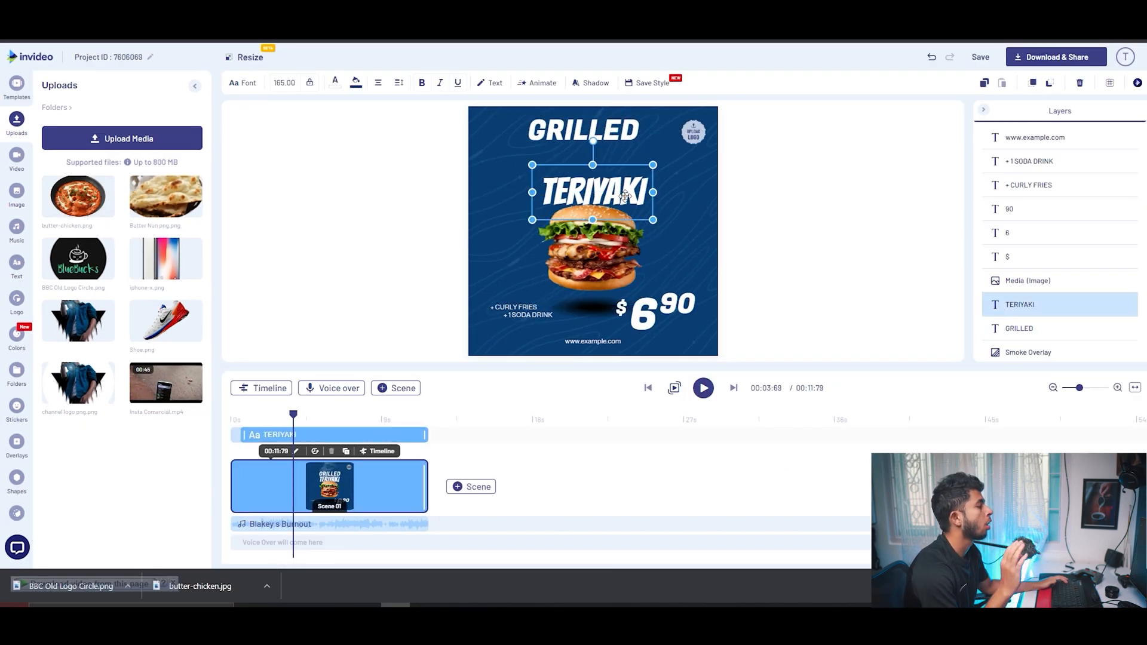
pyautogui.hotkey('alt', 'z')
pyautogui.hotkey('alt', 'z')
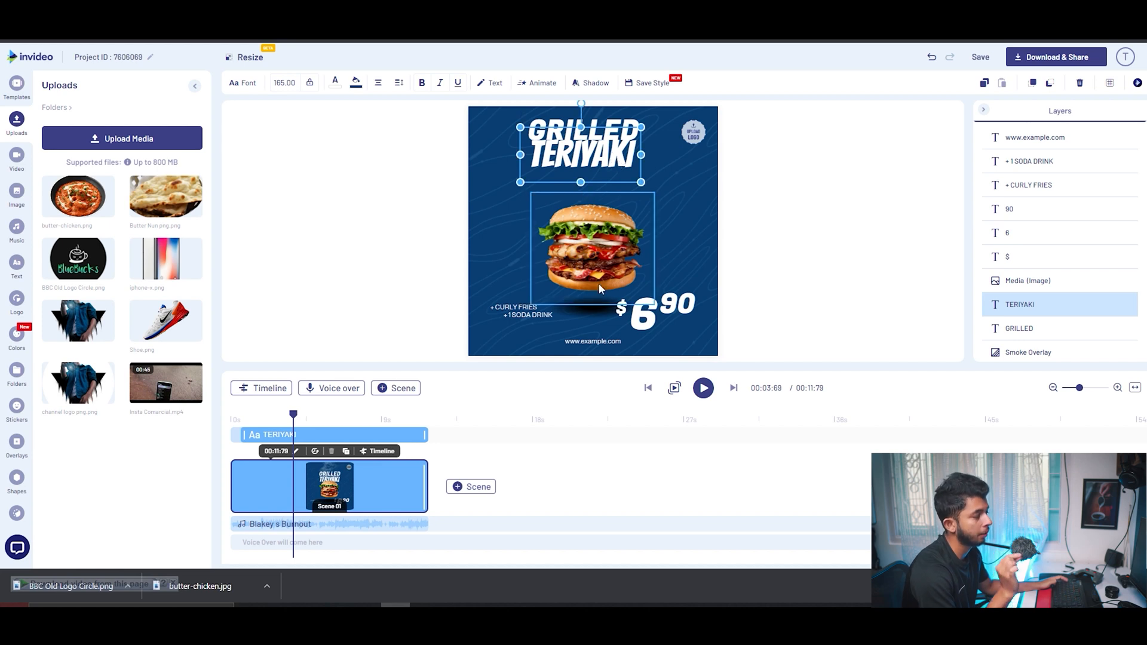
# Replace the burger image on the canvas with one of the uploaded images.
pyautogui.click(607, 264)
pyautogui.moveTo(340, 234); pyautogui.dragTo(582, 248)
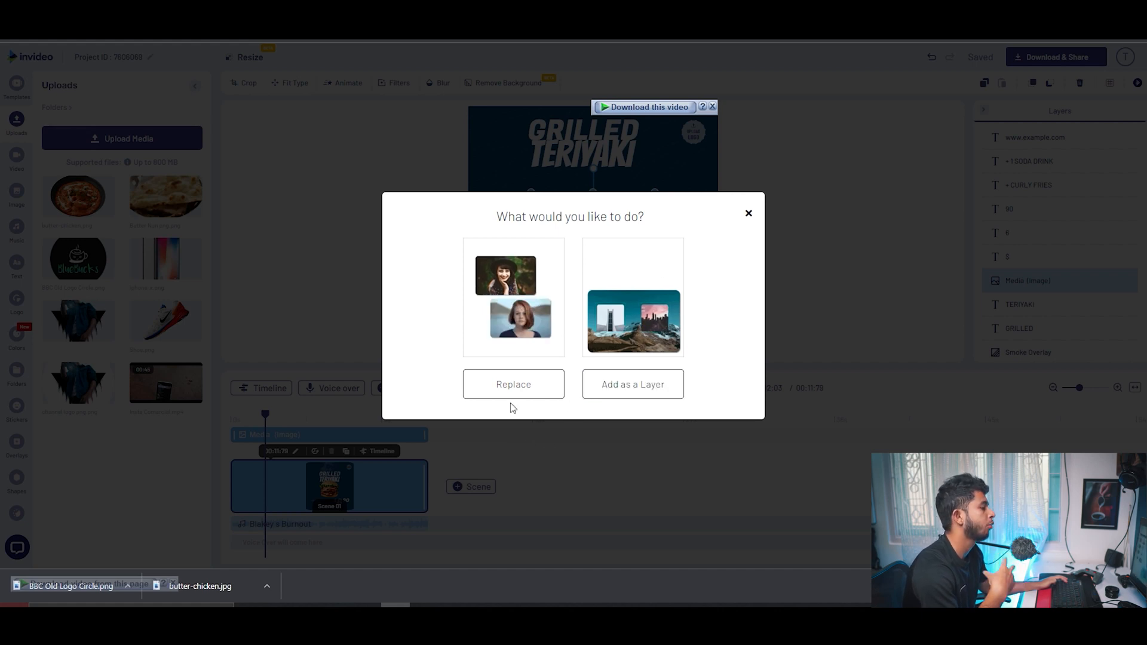
pyautogui.click(529, 397)
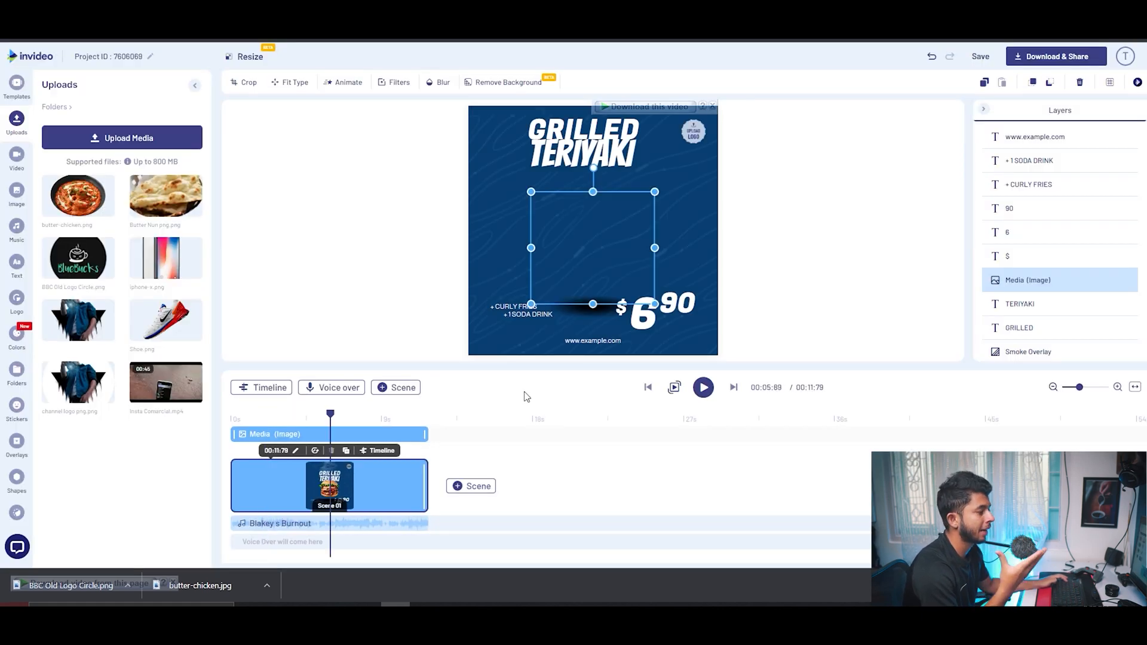
# Add Butter Nun png.png as a new layer and place it beside the butter chicken, with the naan left and the curry right.
pyautogui.press('space')
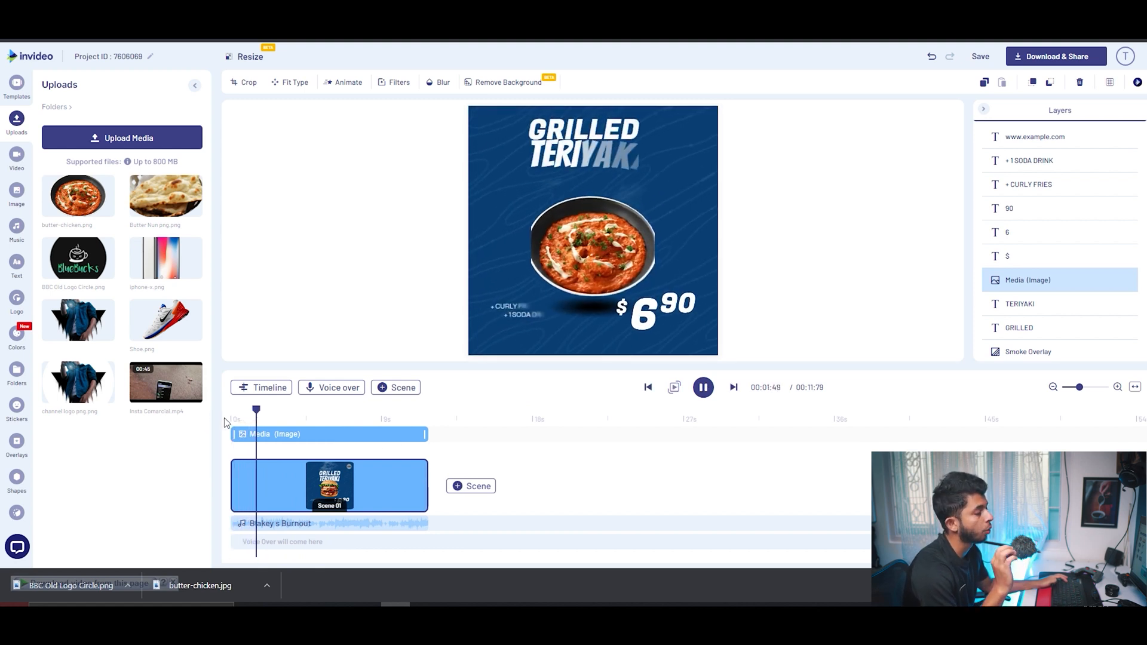
pyautogui.moveTo(166, 195); pyautogui.dragTo(599, 226)
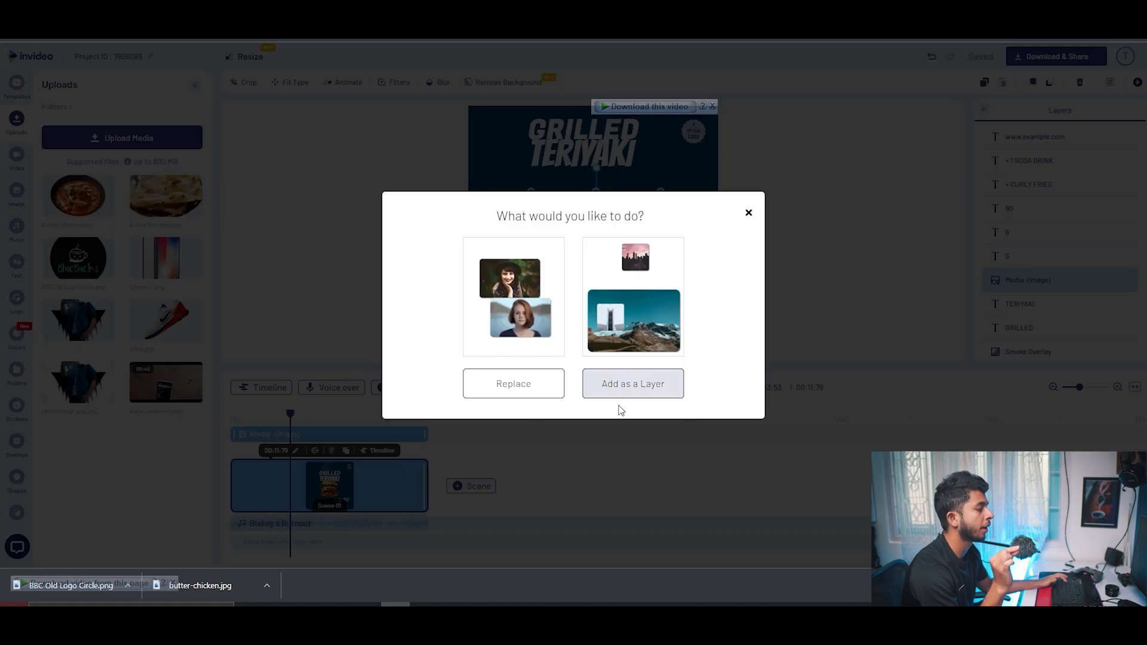
pyautogui.click(649, 398)
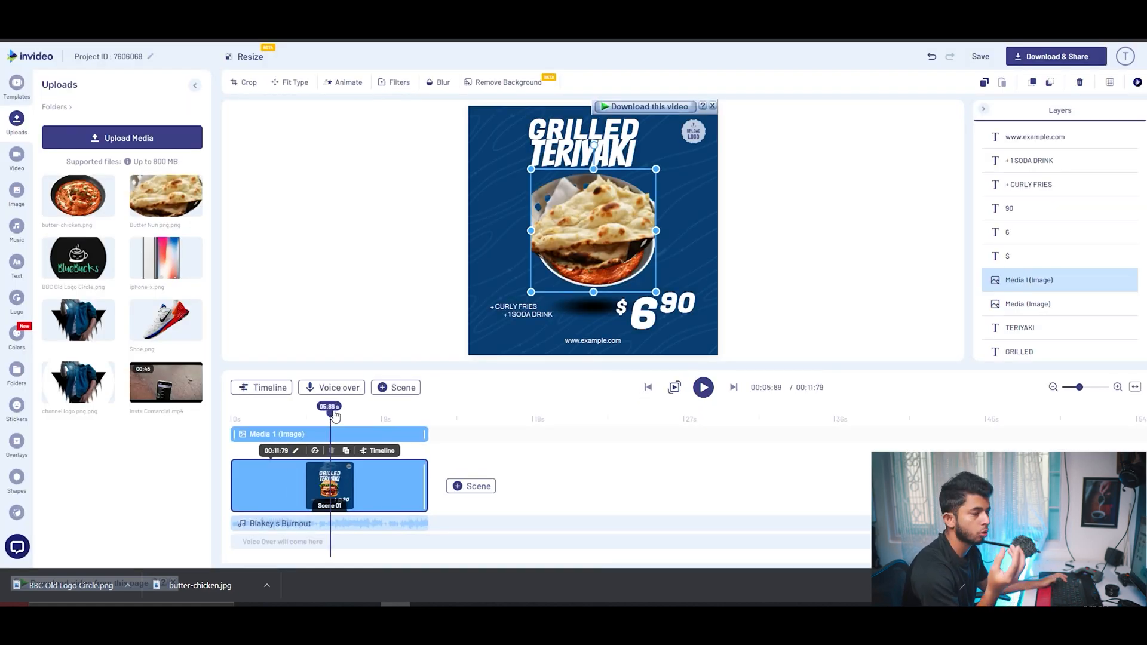
pyautogui.moveTo(333, 418); pyautogui.dragTo(205, 414)
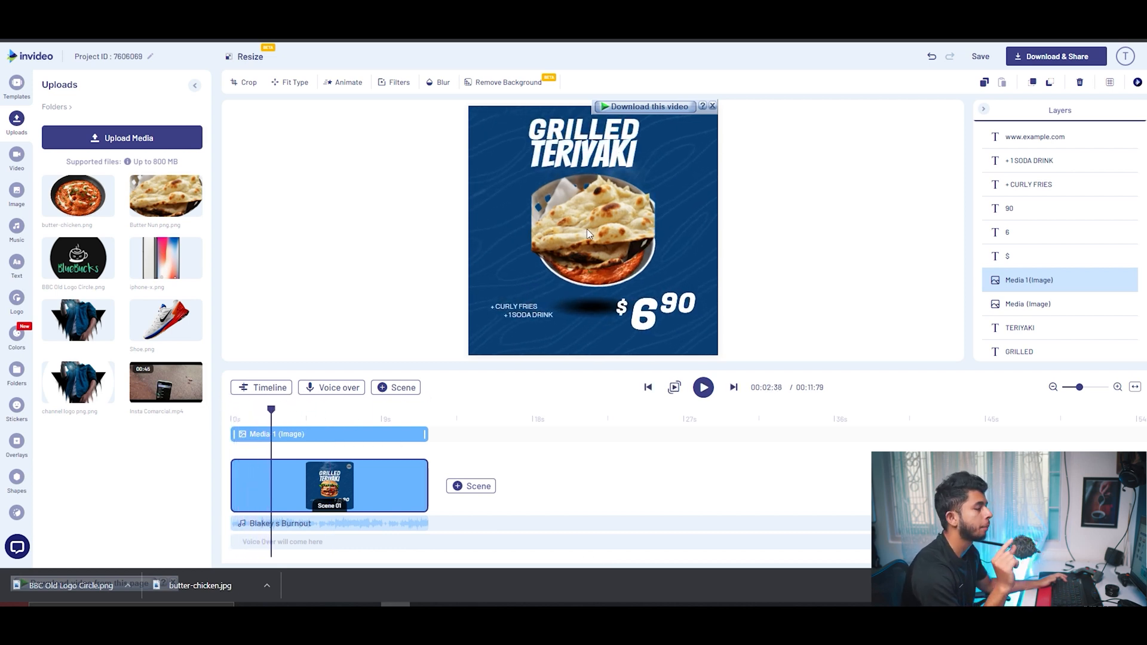
pyautogui.moveTo(589, 222); pyautogui.dragTo(545, 236)
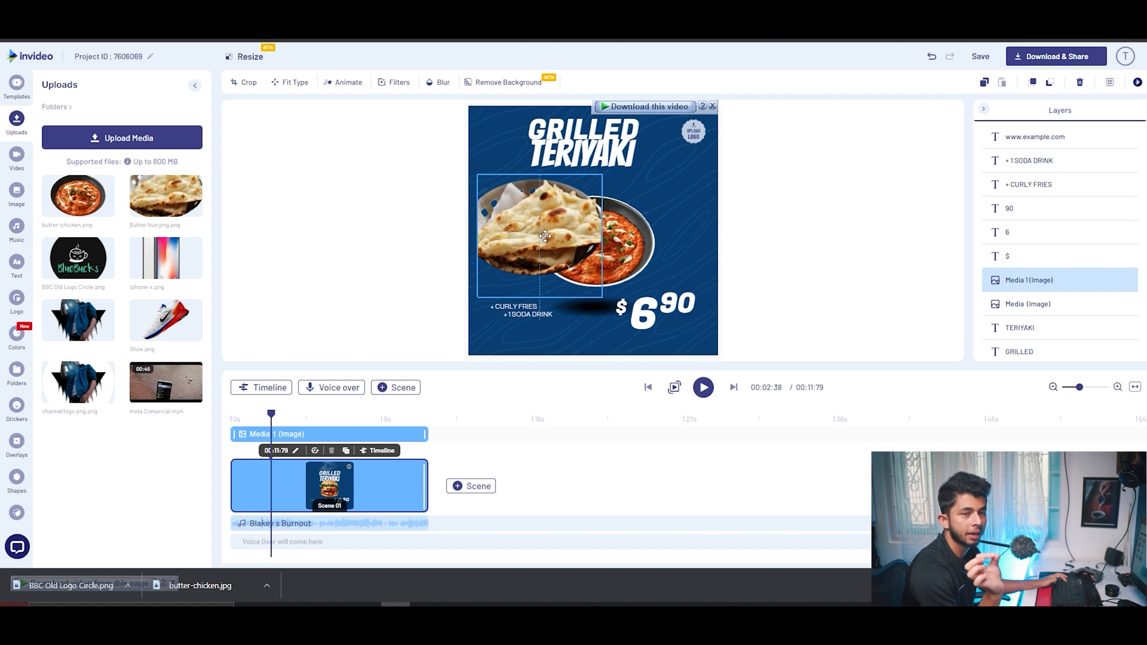
pyautogui.moveTo(622, 248); pyautogui.dragTo(658, 241)
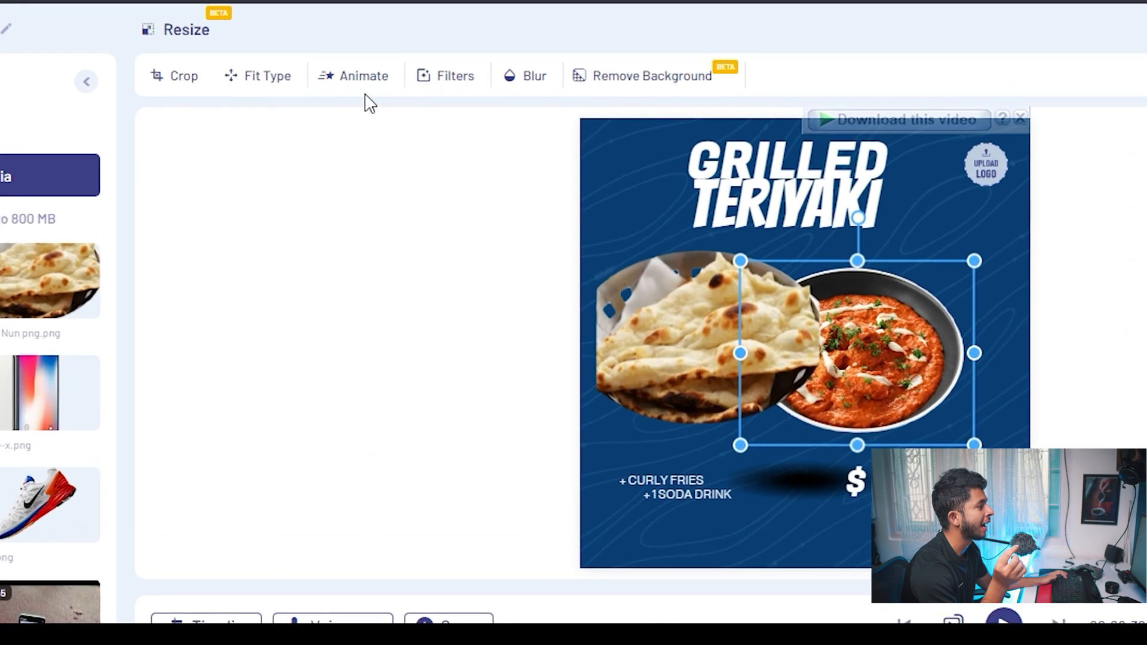
# Apply the Bounce In entrance animation to the naan image and preview the scene from the start.
pyautogui.click(346, 79)
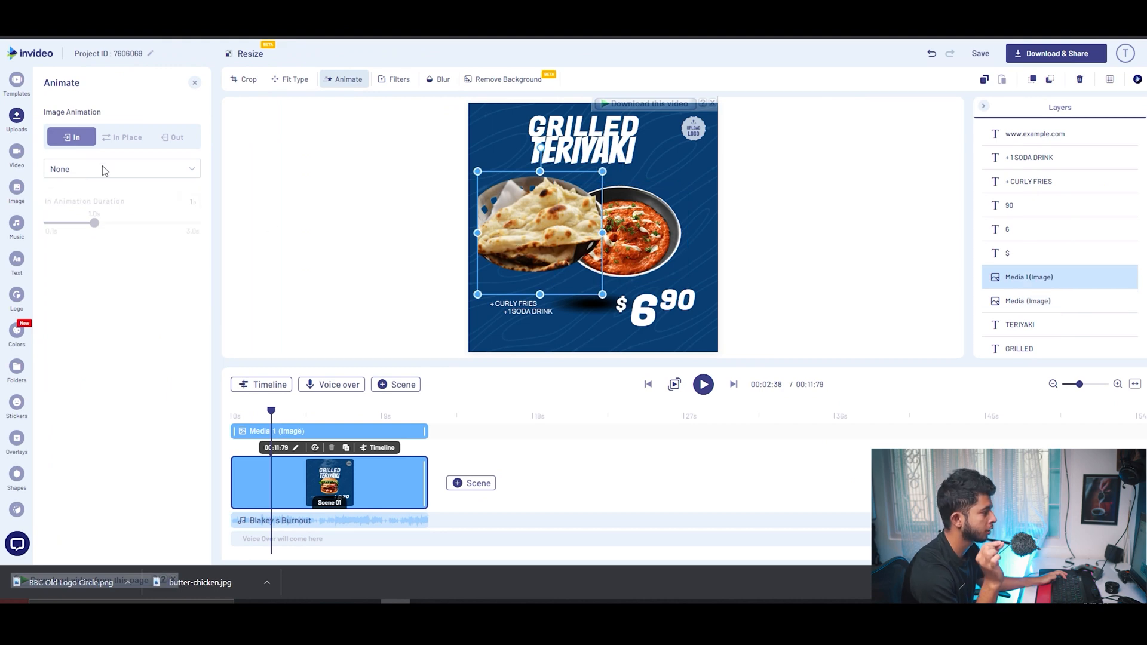
pyautogui.write('ou')
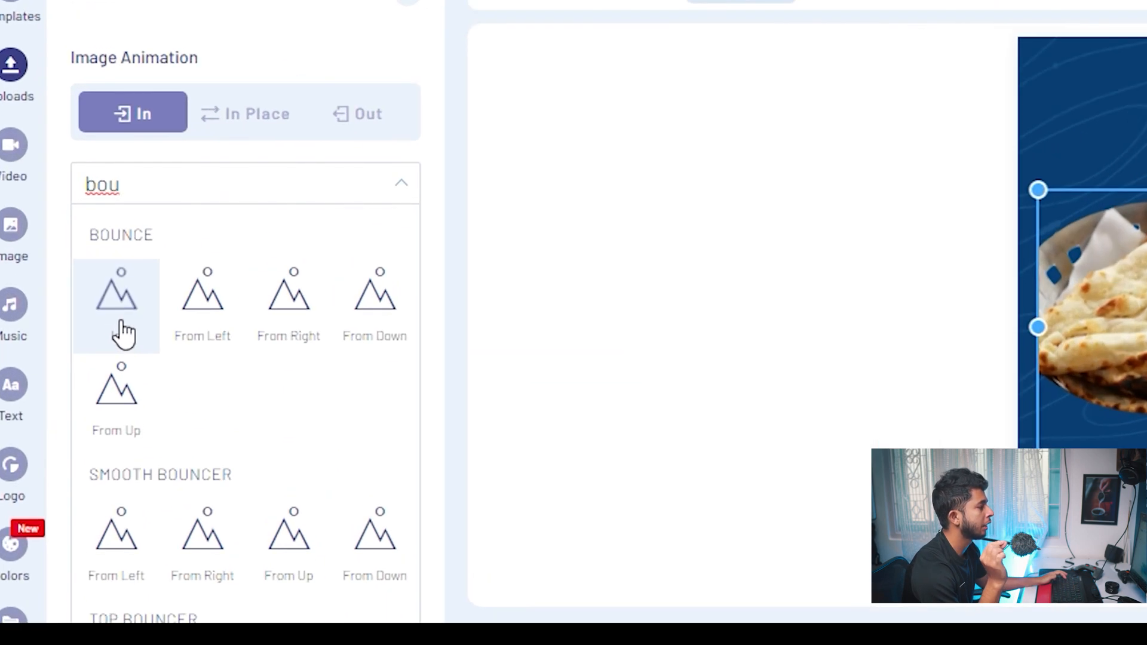
pyautogui.click(65, 233)
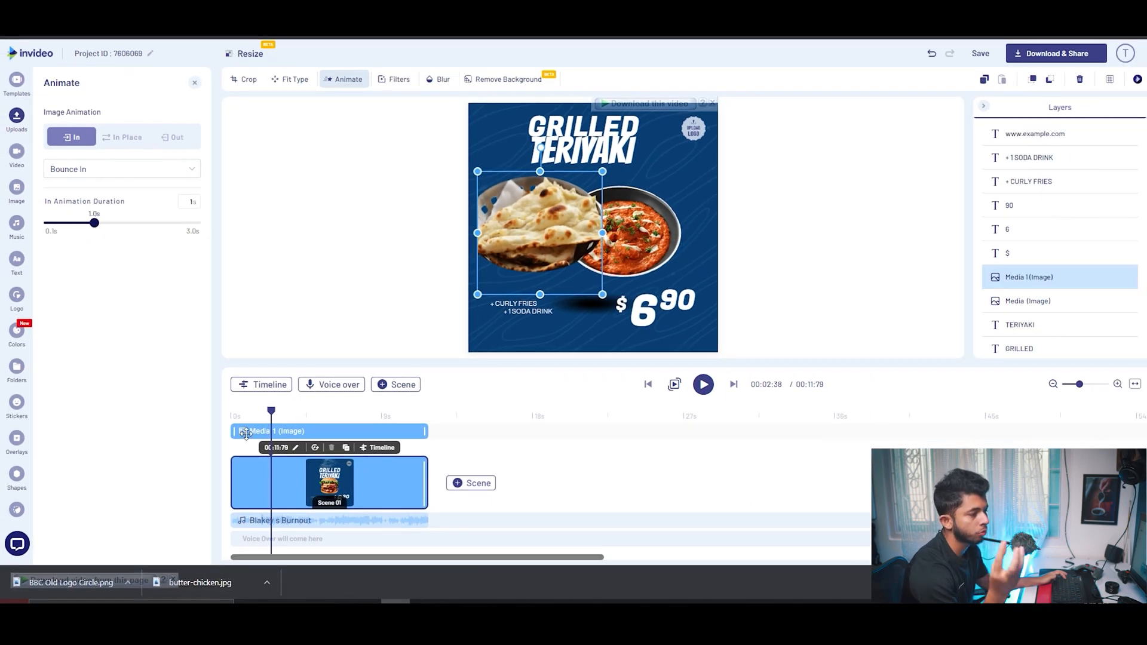
pyautogui.moveTo(271, 412); pyautogui.dragTo(213, 417)
pyautogui.press('space')
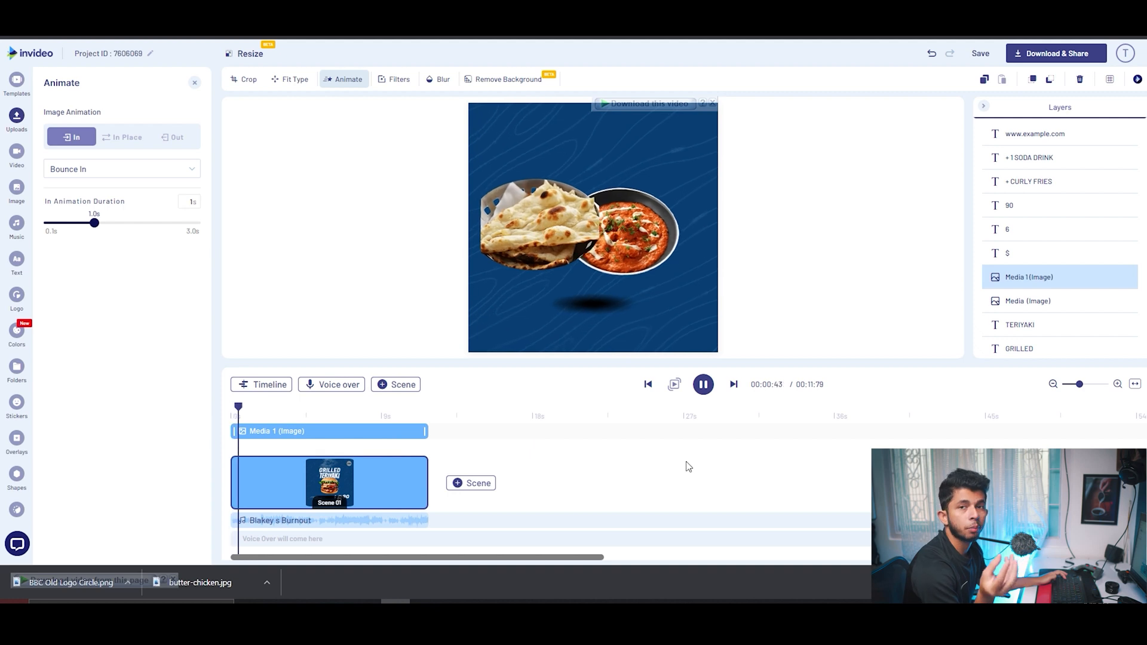
pyautogui.press('space')
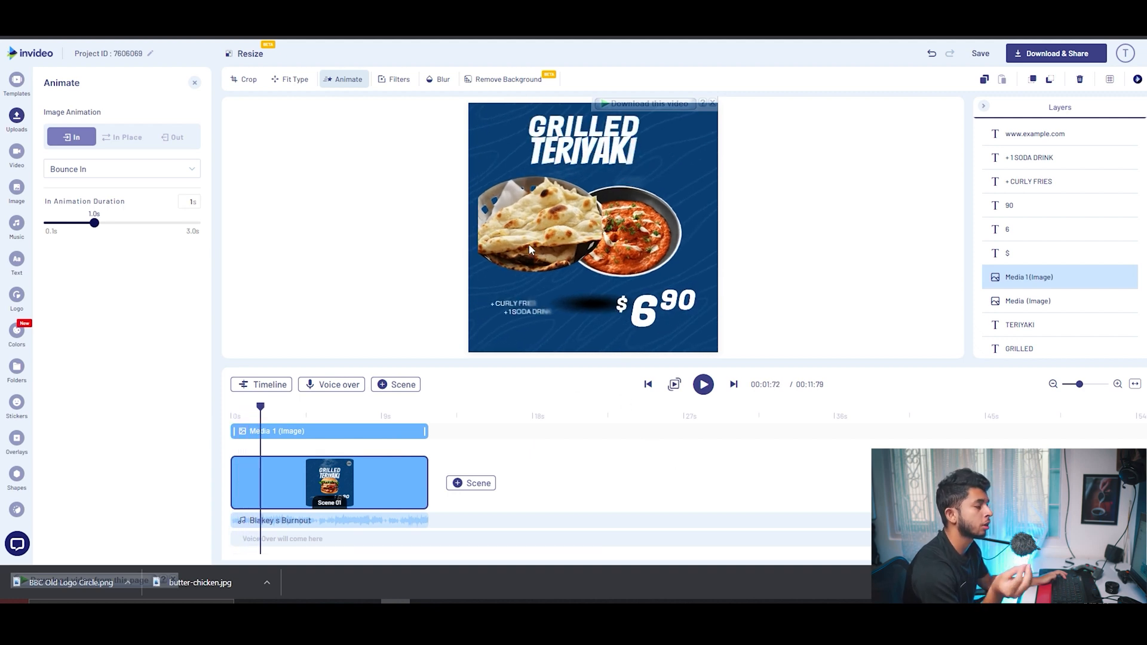
# Shift the naan to the canvas's left edge and place a duplicated shadow so that each dish has one beneath it.
pyautogui.moveTo(528, 252); pyautogui.dragTo(531, 247)
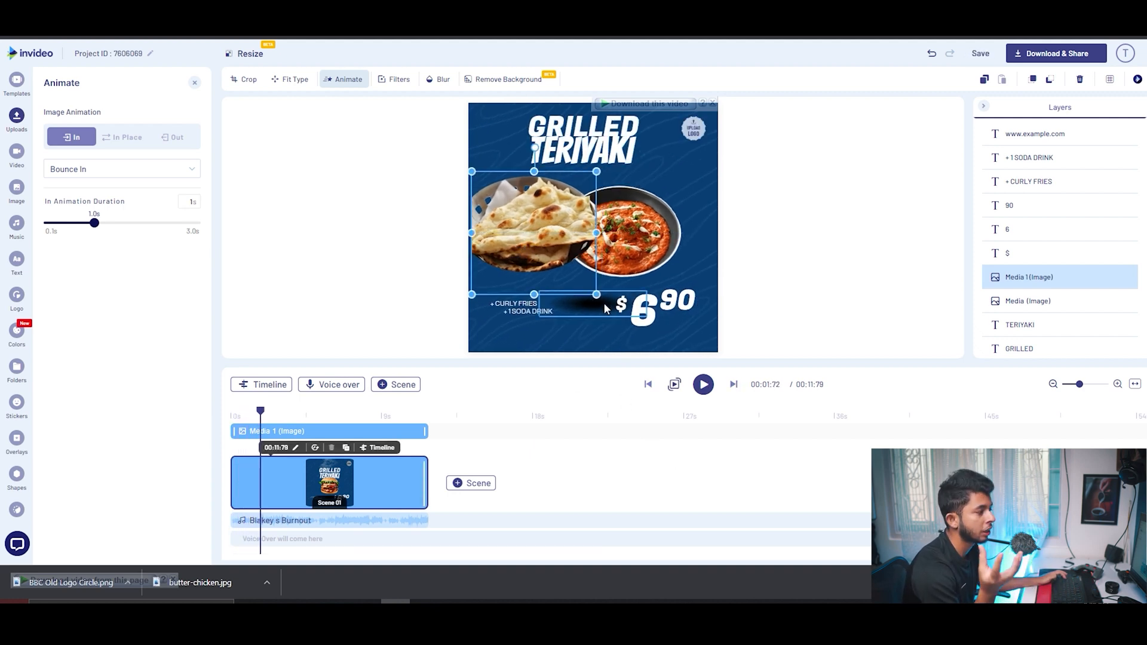
pyautogui.moveTo(602, 298); pyautogui.dragTo(542, 266)
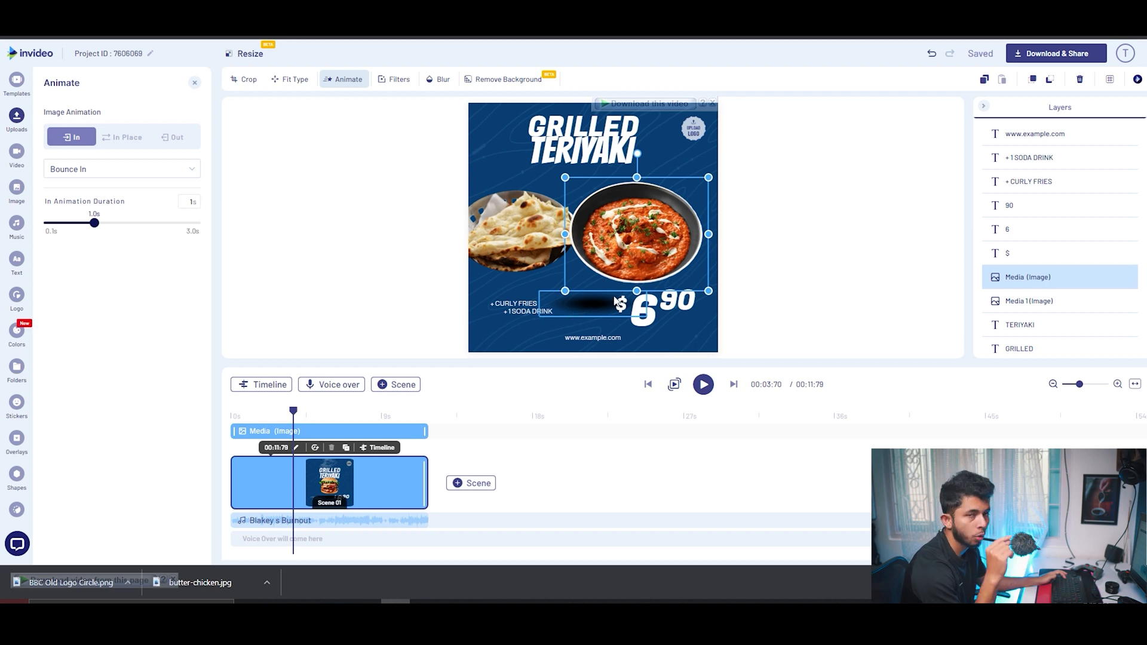
pyautogui.click(985, 81)
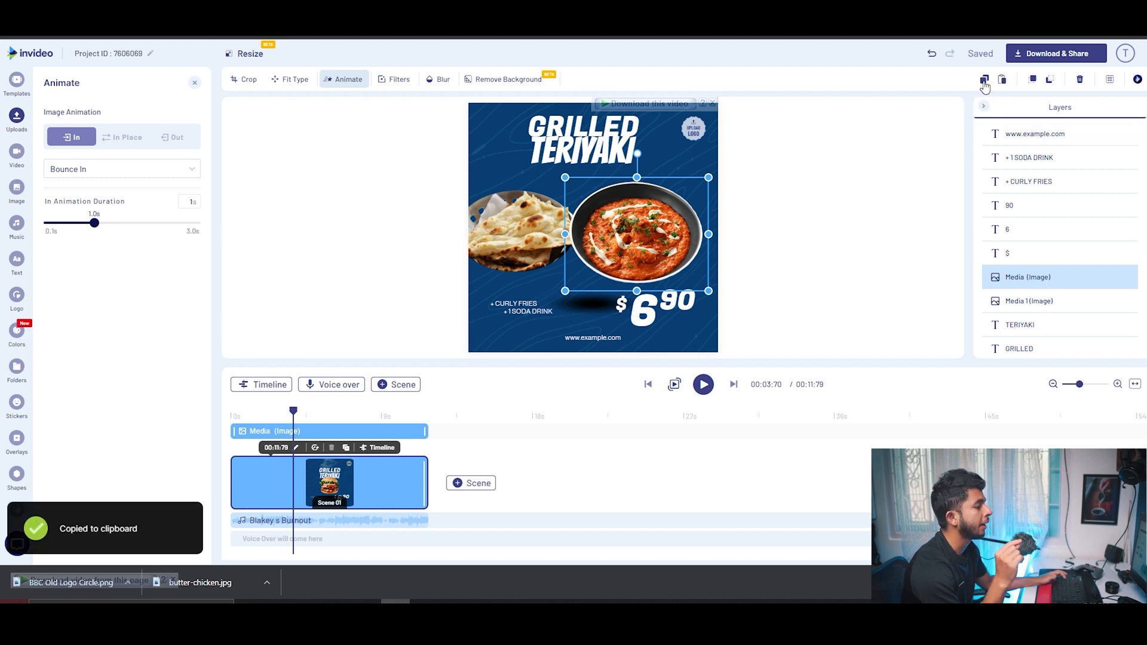
pyautogui.click(573, 315)
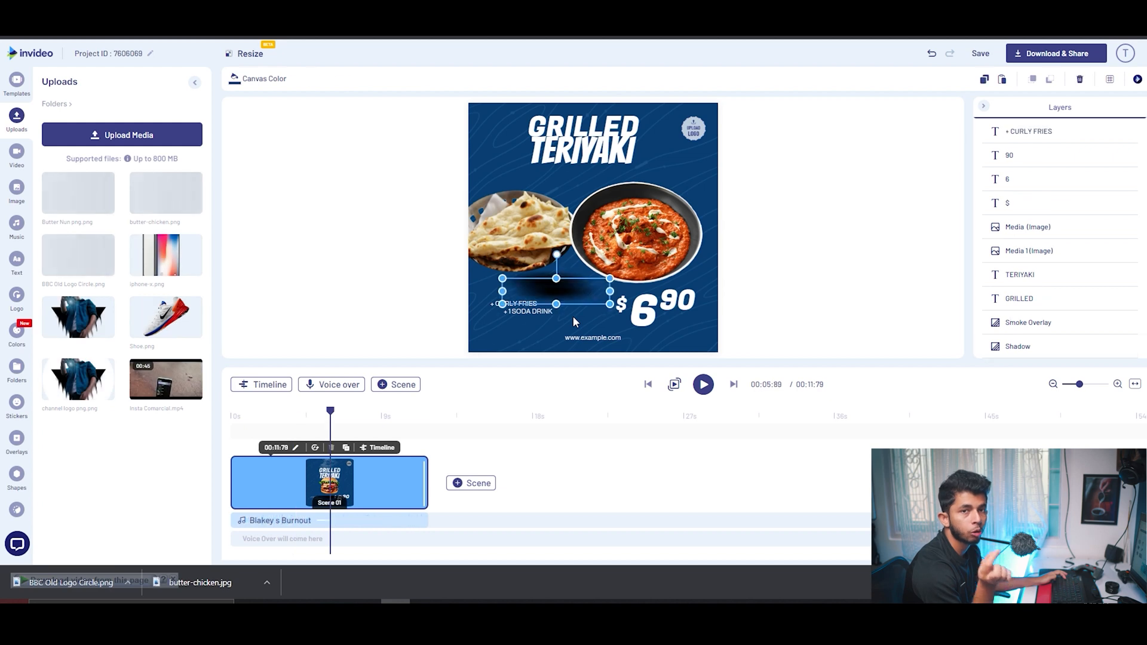
pyautogui.moveTo(564, 310); pyautogui.dragTo(659, 308)
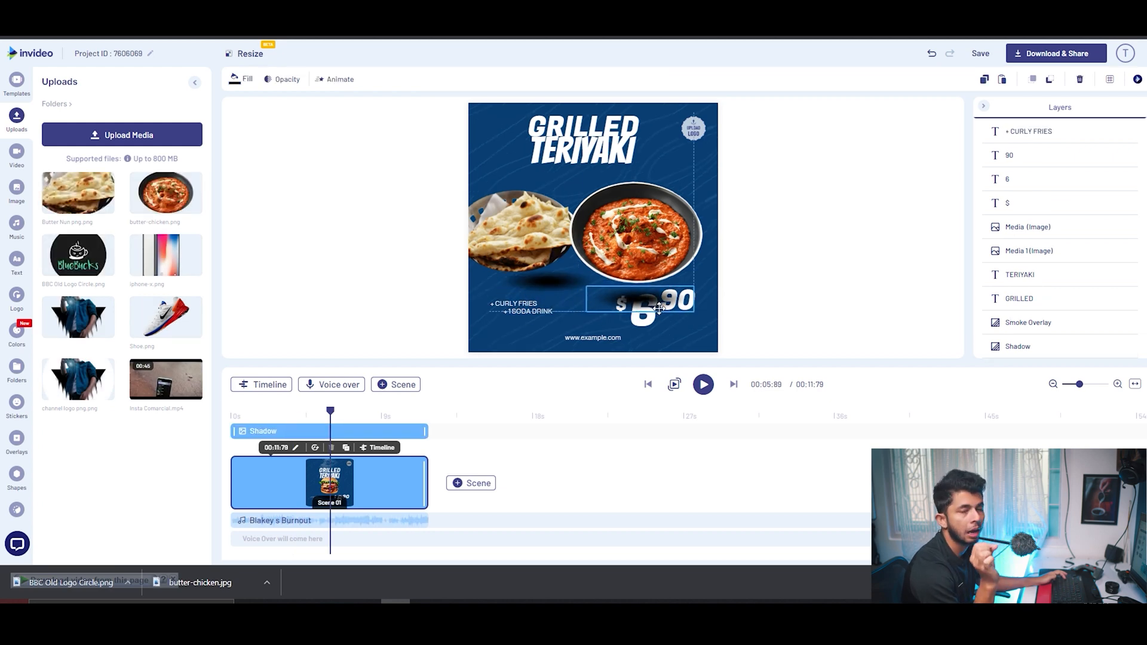
pyautogui.moveTo(562, 292); pyautogui.dragTo(563, 275)
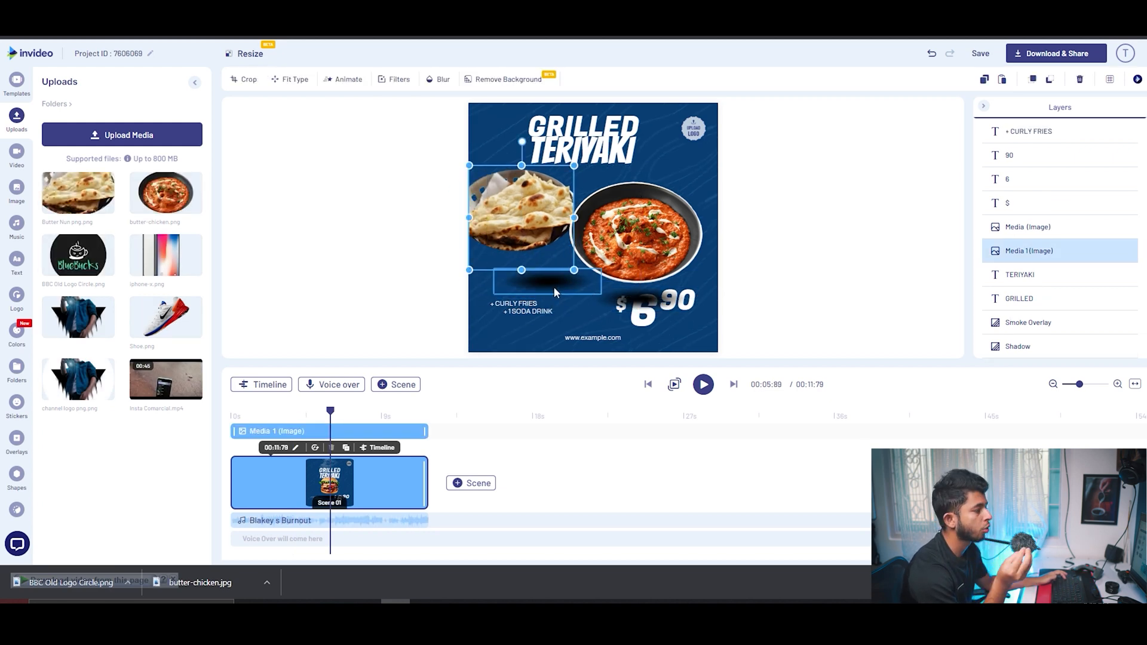
# Move the + CURLY FRIES and + 1 SODA DRINK lines down to the lower-left corner of the canvas.
pyautogui.click(554, 286)
pyautogui.click(526, 332)
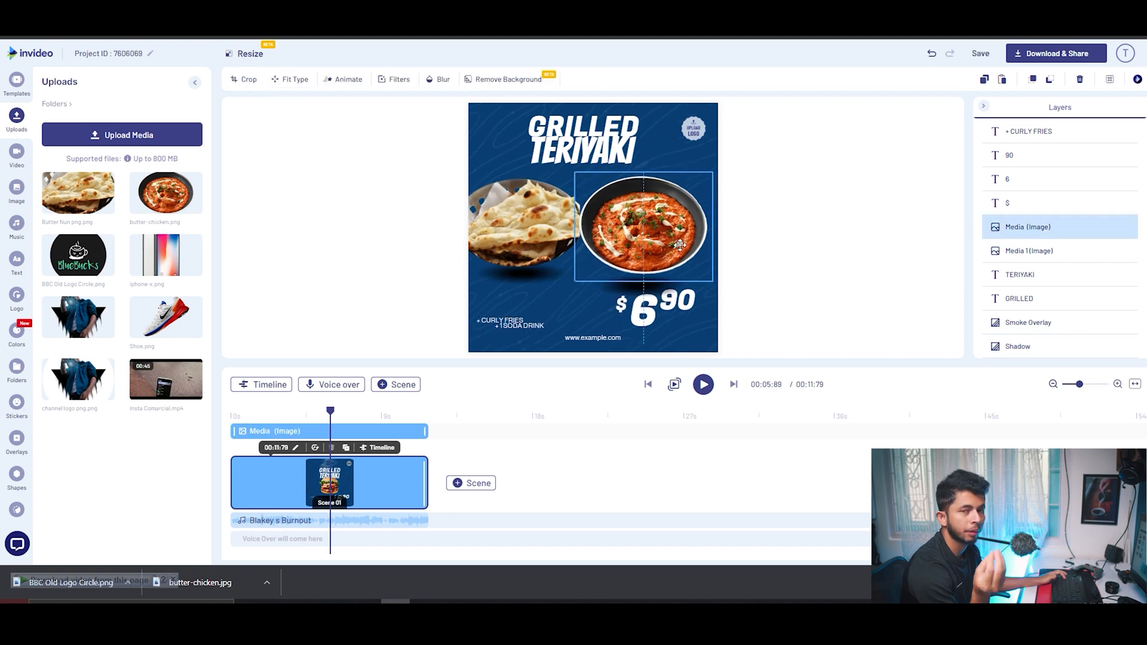
pyautogui.click(532, 302)
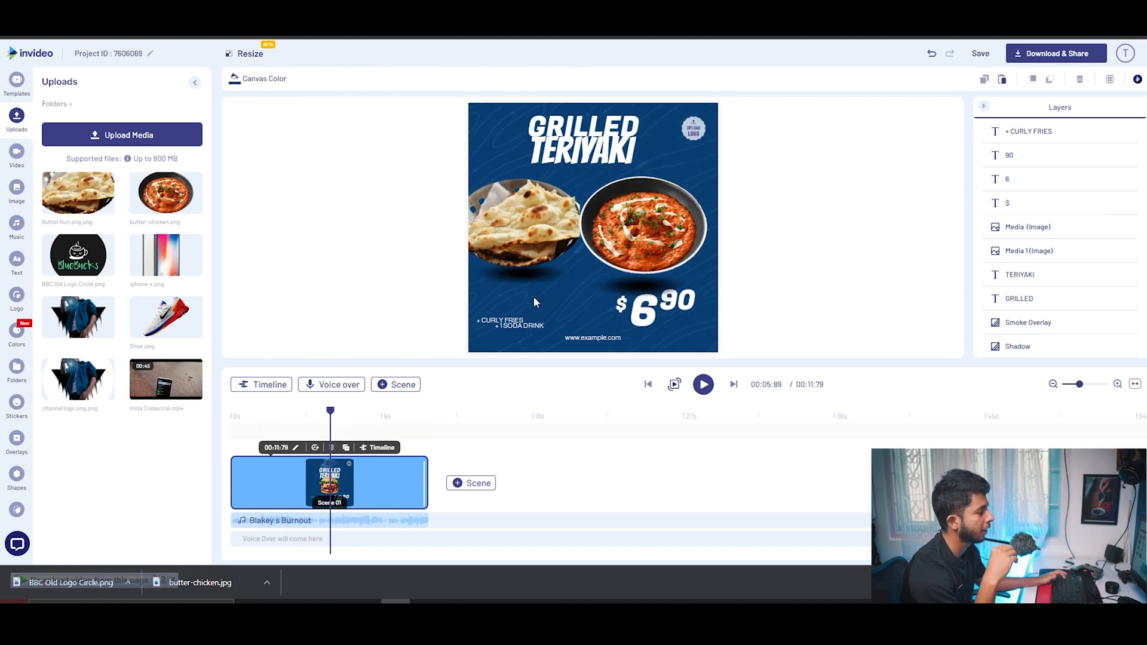
# Fine-tune the positions of the naan and curry images and their shadows, and adjust the curry's size.
pyautogui.moveTo(525, 227); pyautogui.dragTo(523, 219)
pyautogui.click(522, 278)
pyautogui.moveTo(522, 279); pyautogui.dragTo(537, 294)
pyautogui.moveTo(651, 235); pyautogui.dragTo(652, 242)
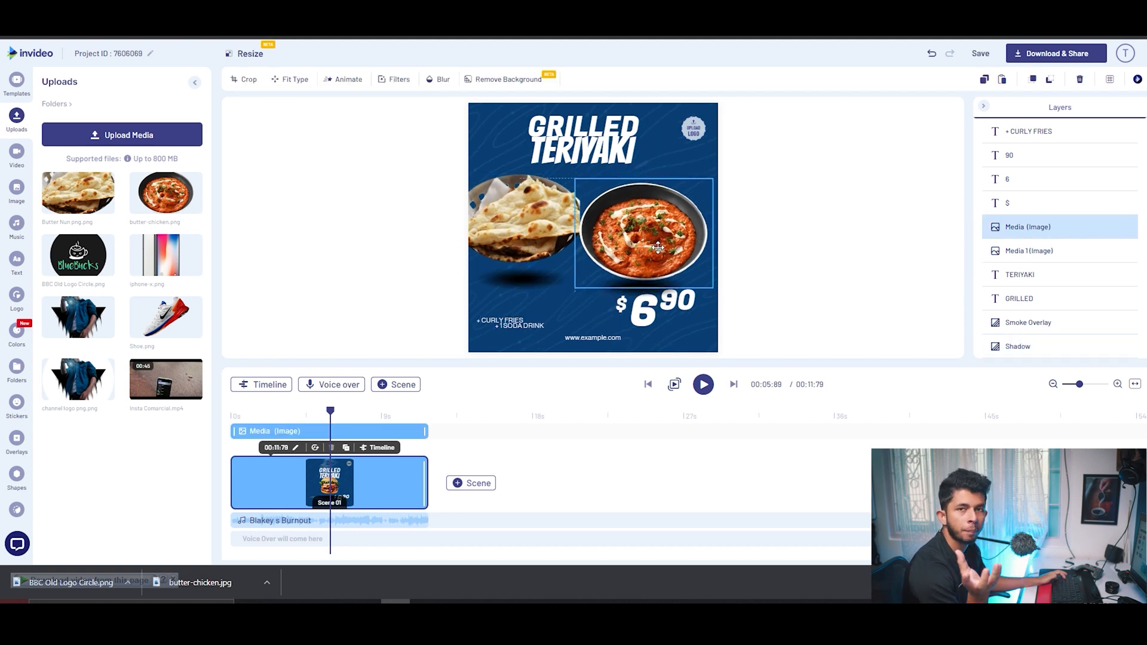
pyautogui.moveTo(532, 227); pyautogui.dragTo(532, 234)
pyautogui.click(674, 229)
pyautogui.moveTo(713, 288); pyautogui.dragTo(684, 257)
pyautogui.click(515, 281)
pyautogui.moveTo(522, 237); pyautogui.dragTo(523, 232)
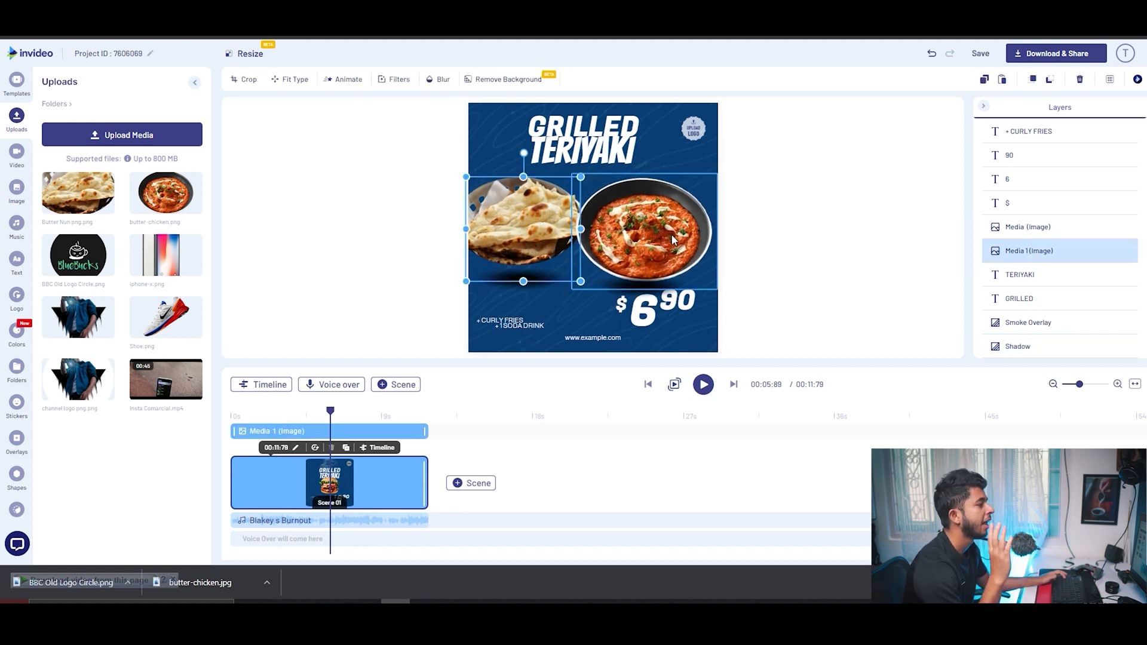
# Raise the curry above its shadow and spread the $, 6 and 90 price texts apart, checking the scene in playback.
pyautogui.moveTo(677, 234); pyautogui.dragTo(680, 225)
pyautogui.click(623, 316)
pyautogui.press('space')
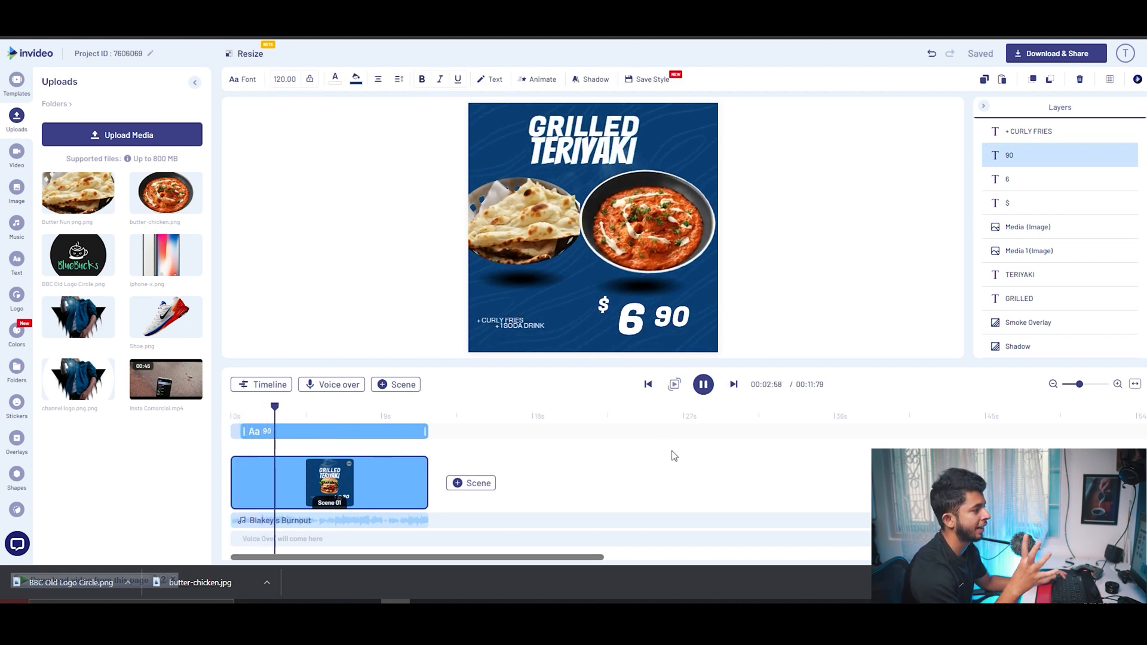
# Change the GRILLED title to NEWLY and the TERIYAKI title to ADDED.
pyautogui.click(590, 128)
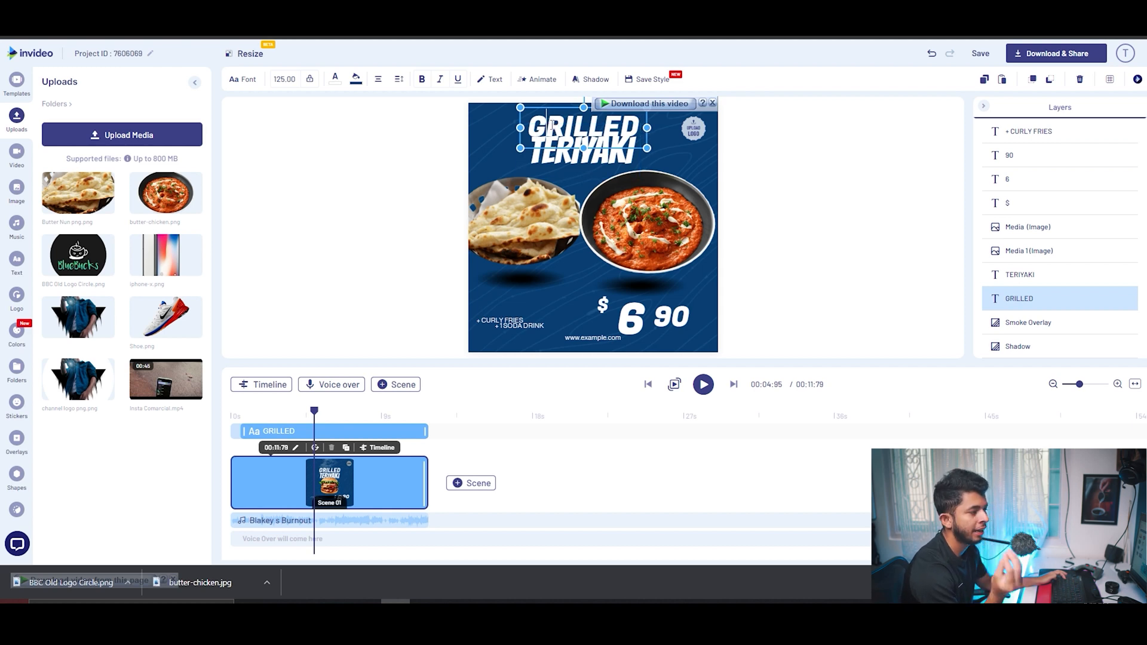
pyautogui.write('Ne')
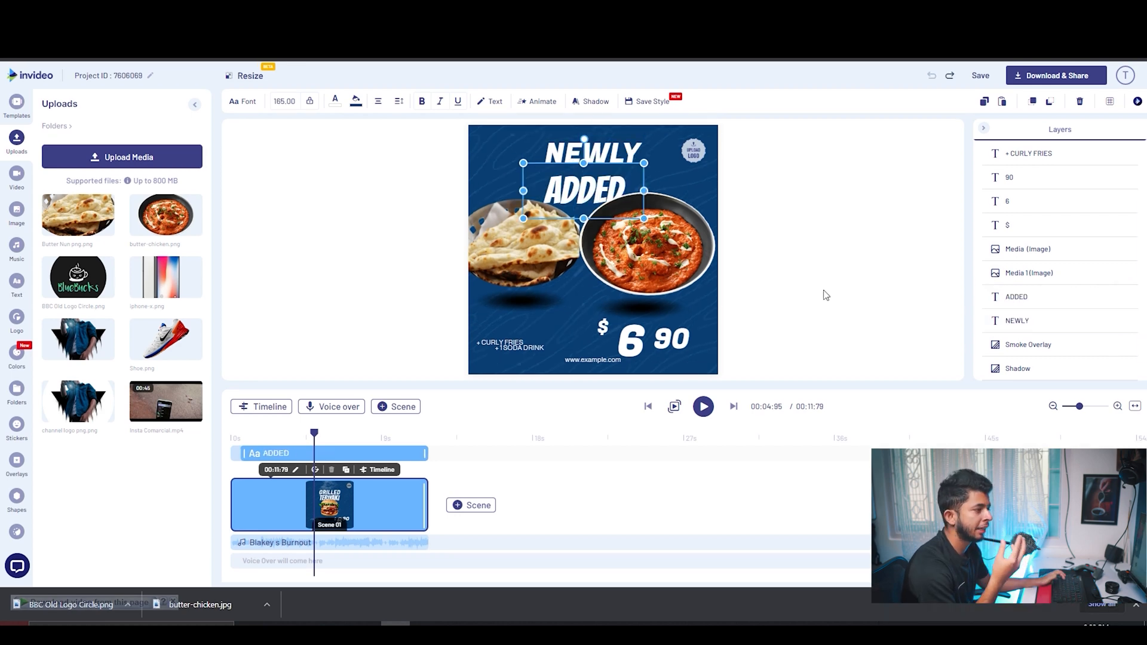
# Bring the ADDED and NEWLY text layers in front of both food images and place ADDED directly under NEWLY.
pyautogui.moveTo(580, 199); pyautogui.dragTo(524, 183)
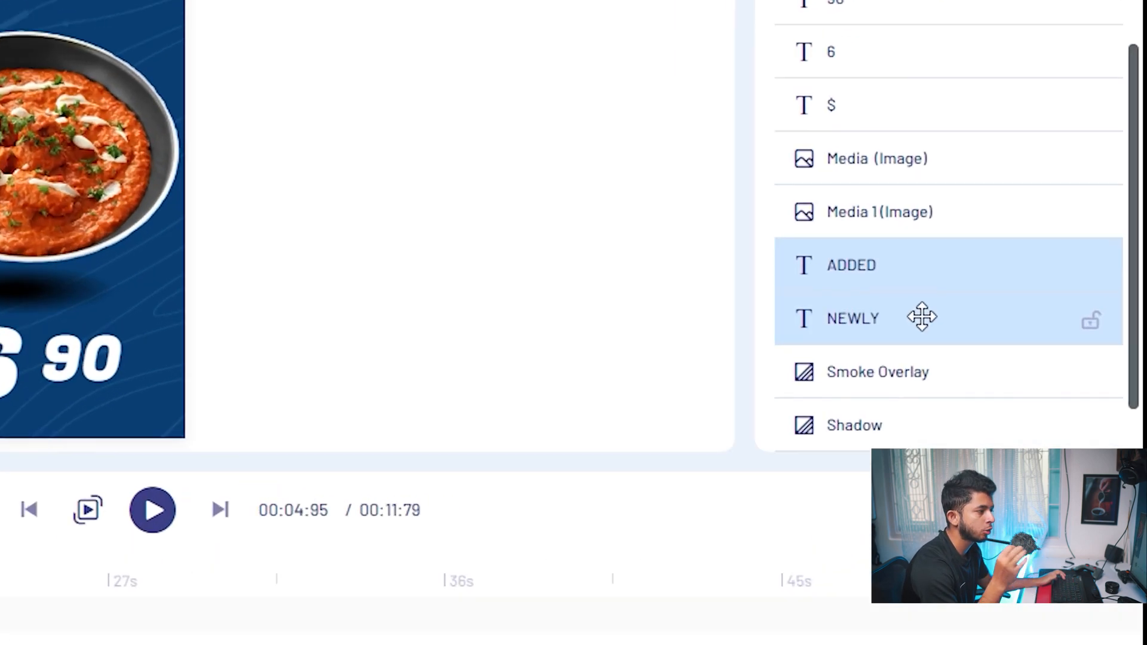
pyautogui.moveTo(1045, 296); pyautogui.dragTo(1042, 248)
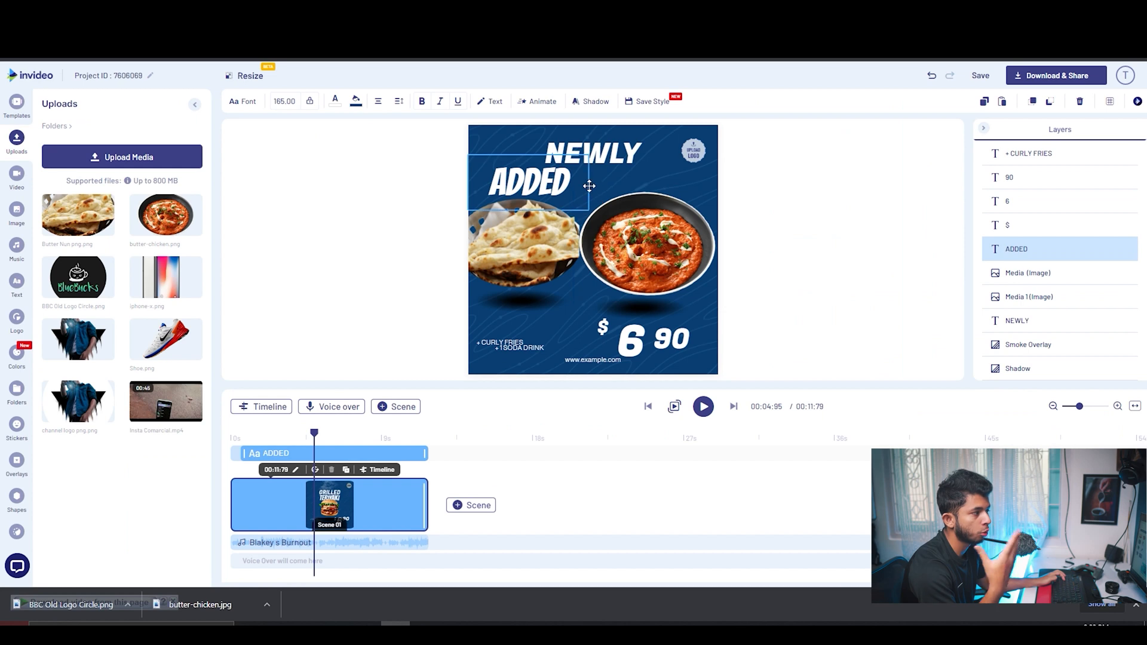
pyautogui.click(590, 158)
pyautogui.moveTo(1013, 323); pyautogui.dragTo(1048, 270)
pyautogui.moveTo(539, 199); pyautogui.dragTo(595, 205)
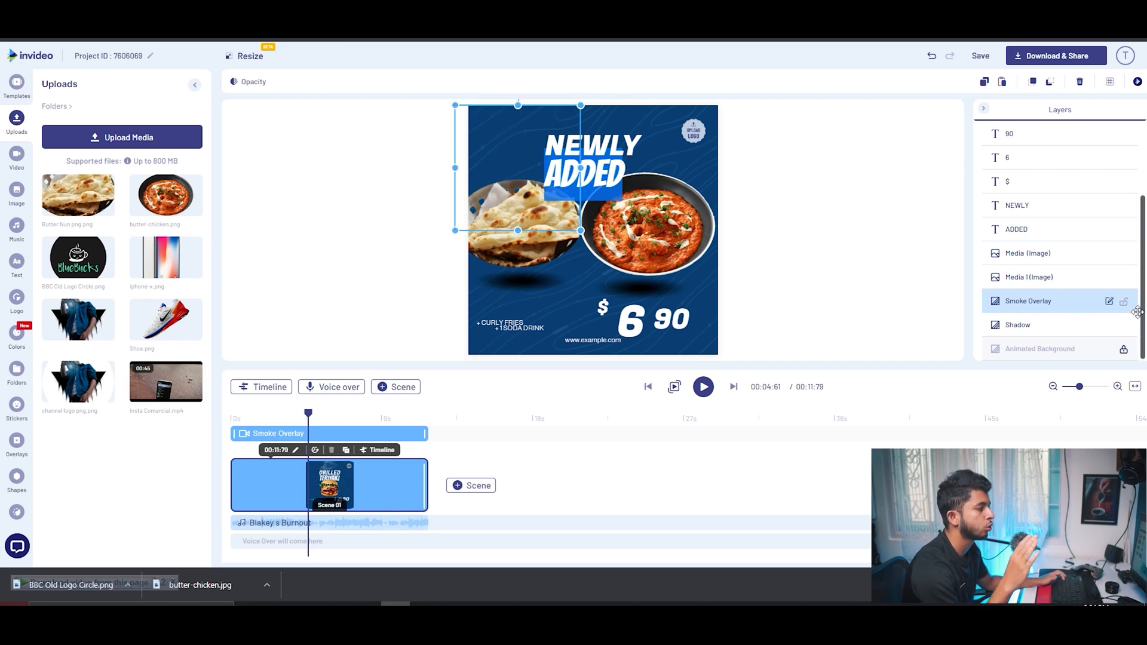
# Duplicate the Smoke Overlay, place the copy over the curry side of the canvas, and preview the scene.
pyautogui.click(985, 82)
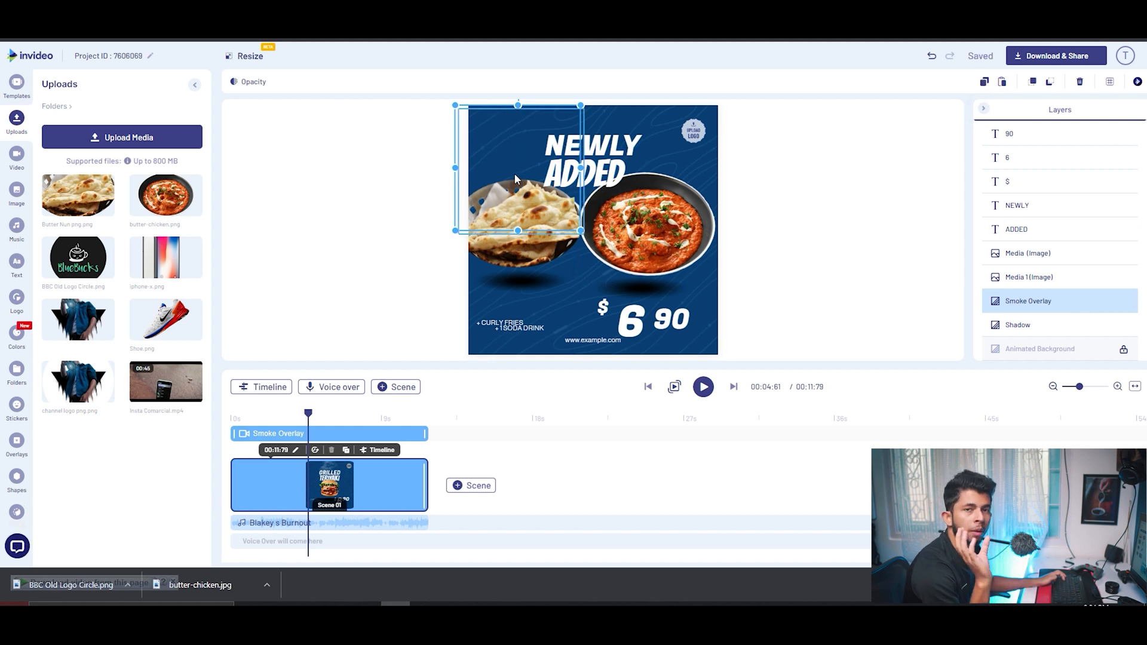
pyautogui.moveTo(517, 182); pyautogui.dragTo(562, 175)
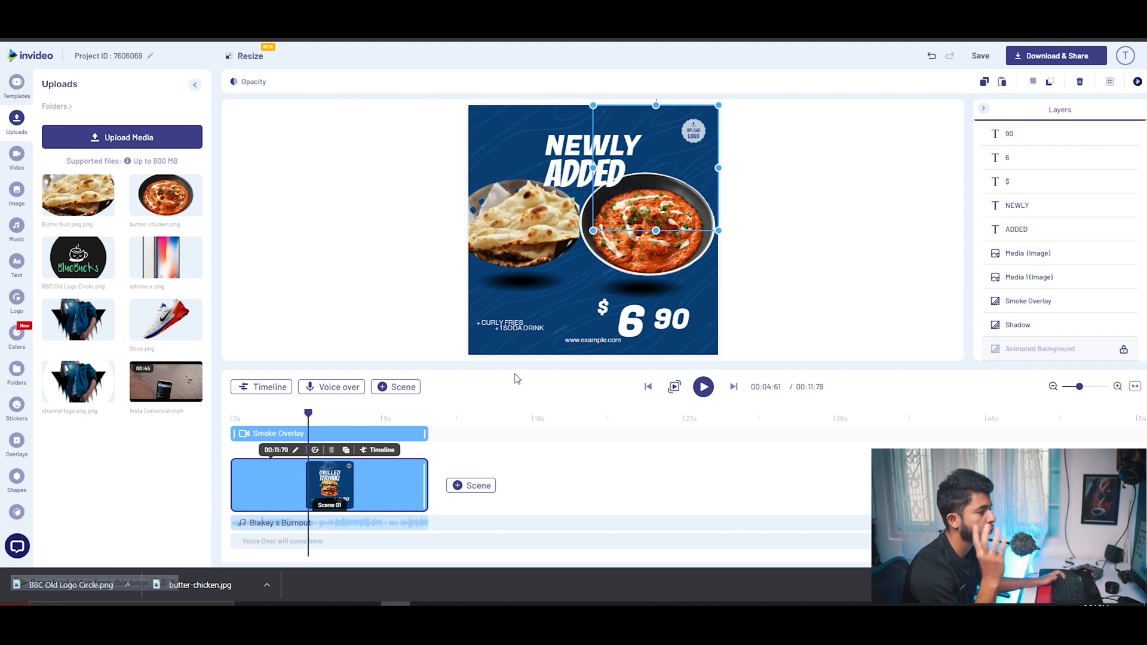
pyautogui.moveTo(306, 412); pyautogui.dragTo(231, 412)
pyautogui.press('space')
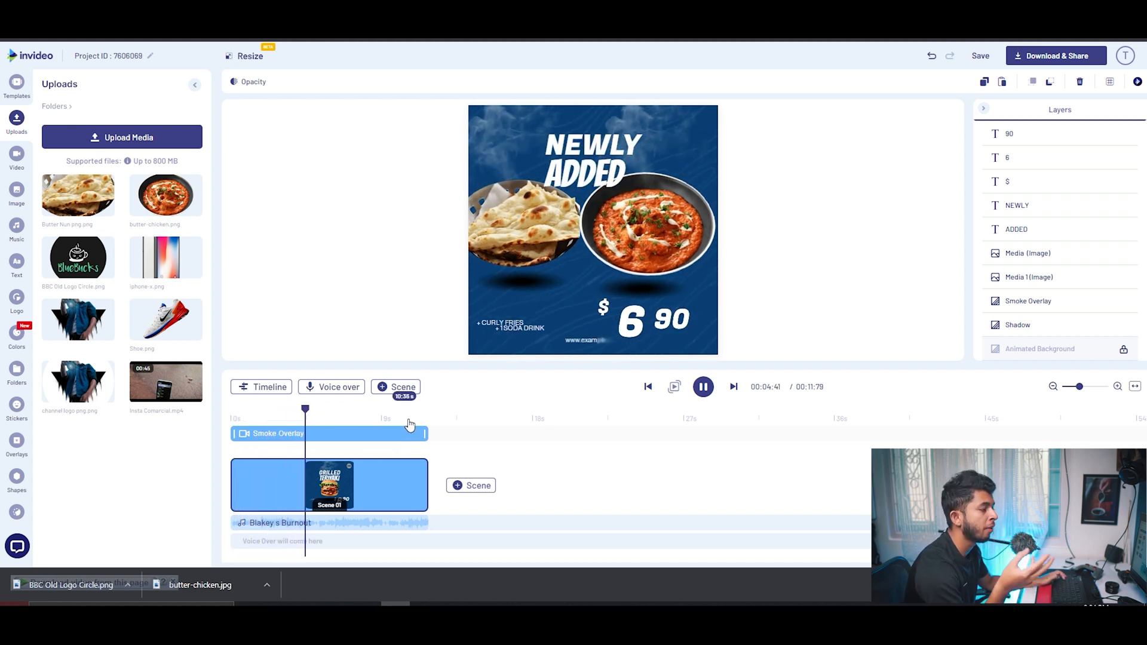
# Change the price to ₹ 259, set the enlarged rupee sign just before the digits, and preview the scene.
pyautogui.click(577, 317)
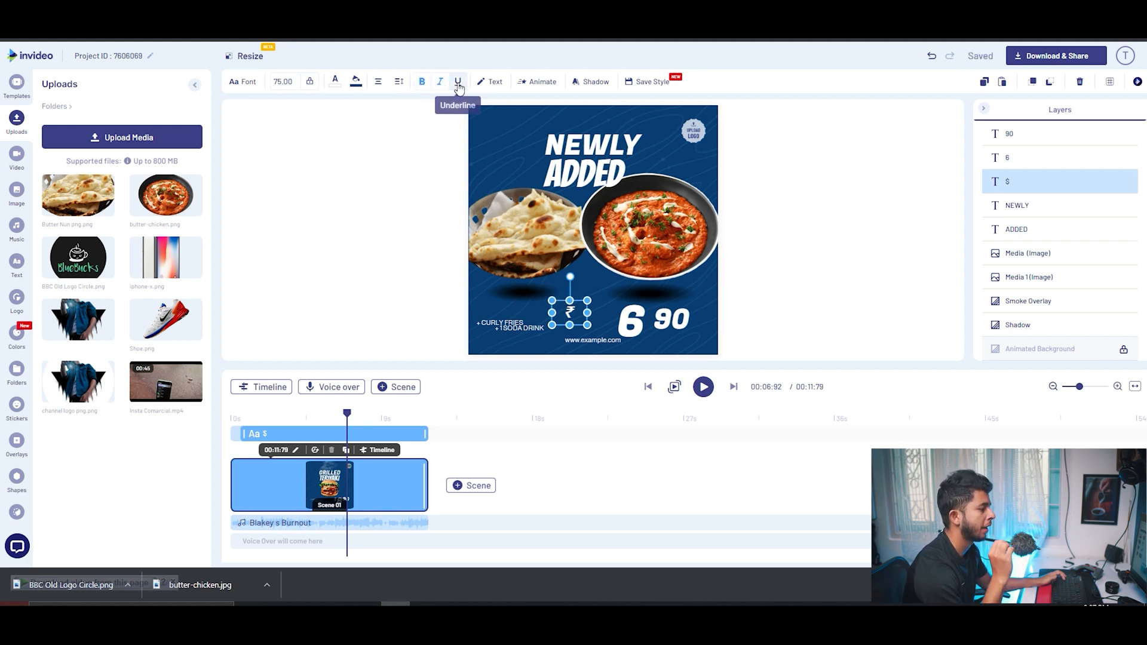
pyautogui.click(696, 328)
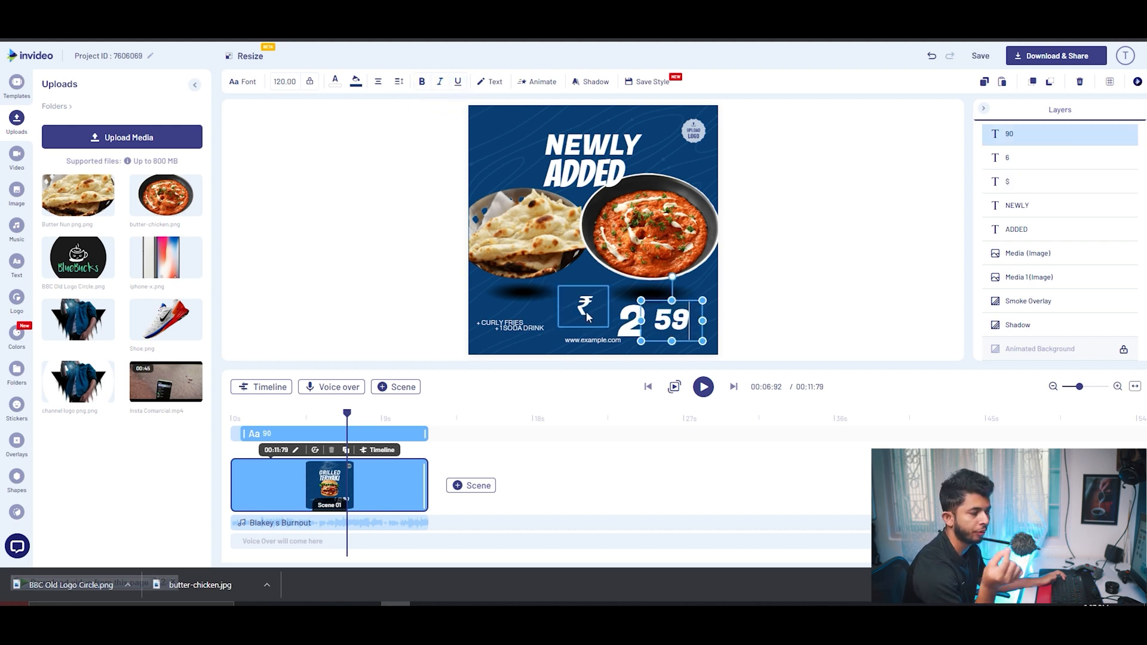
pyautogui.moveTo(587, 316); pyautogui.dragTo(637, 320)
pyautogui.moveTo(347, 413); pyautogui.dragTo(202, 415)
pyautogui.press('space')
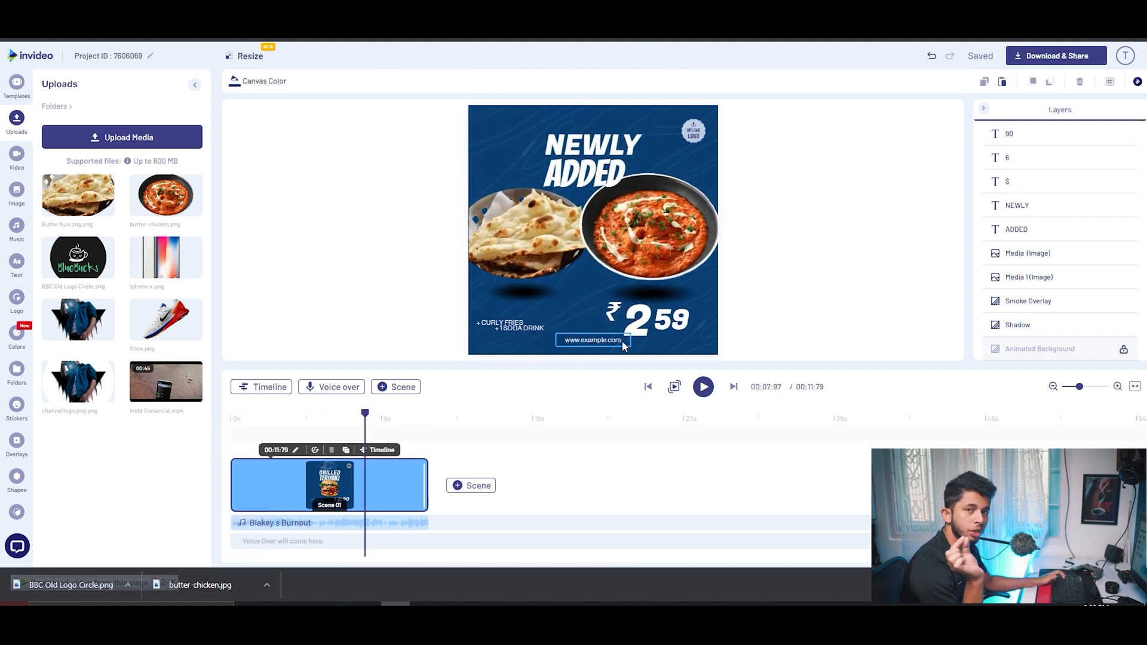
pyautogui.doubleClick(622, 341)
pyautogui.write('@bluebuckscafe')
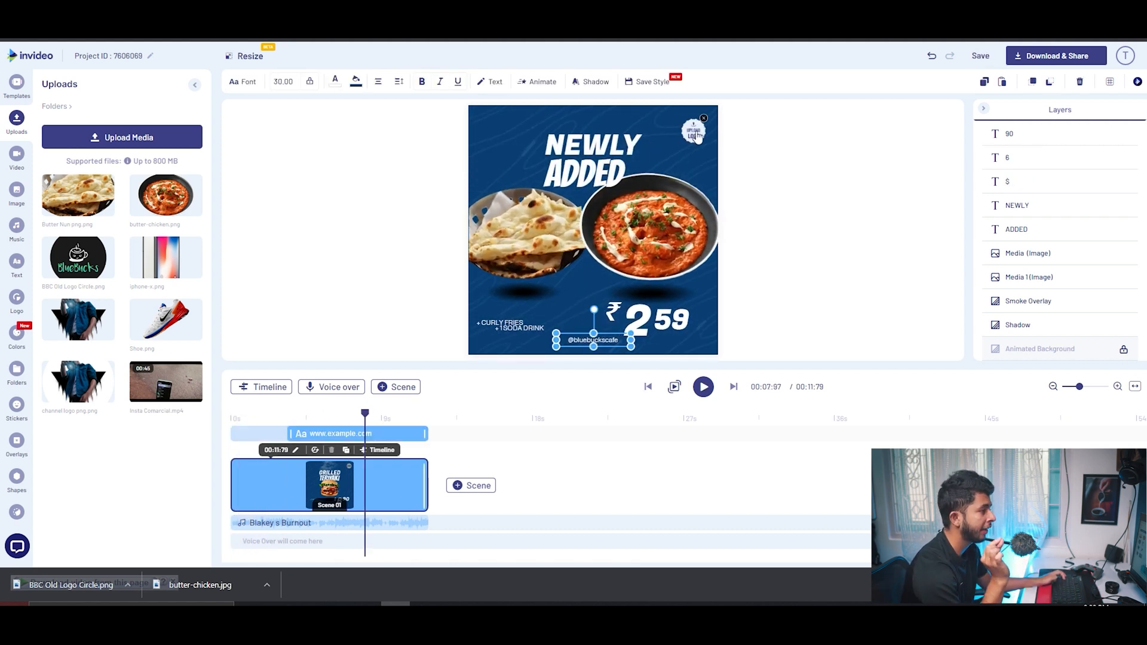
pyautogui.click(697, 137)
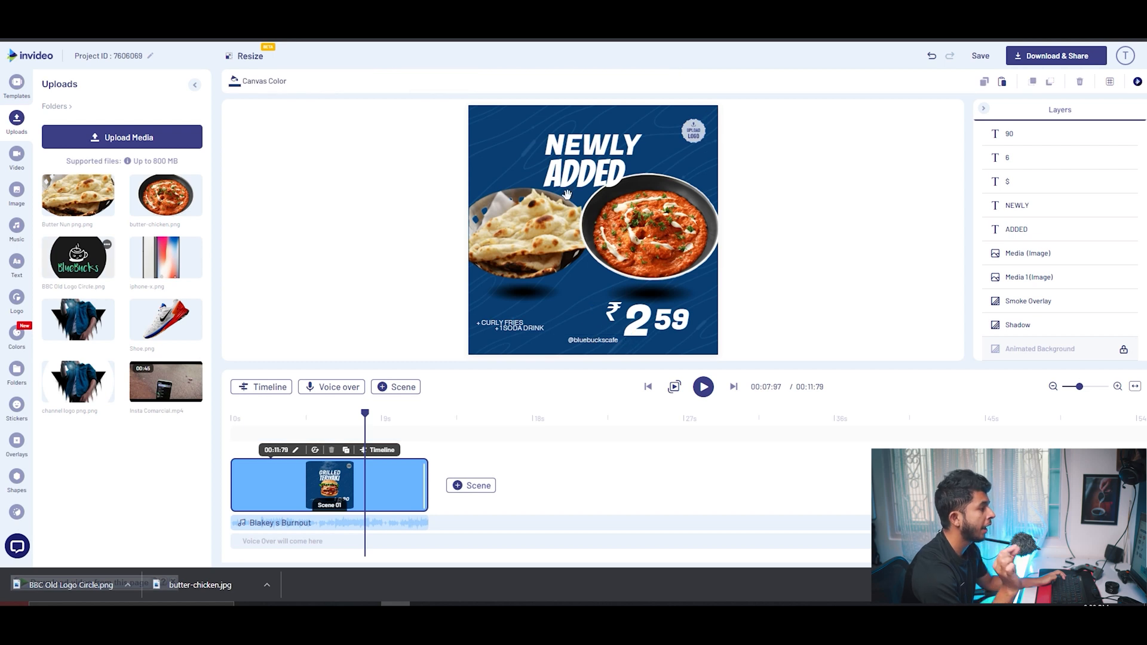
pyautogui.click(697, 133)
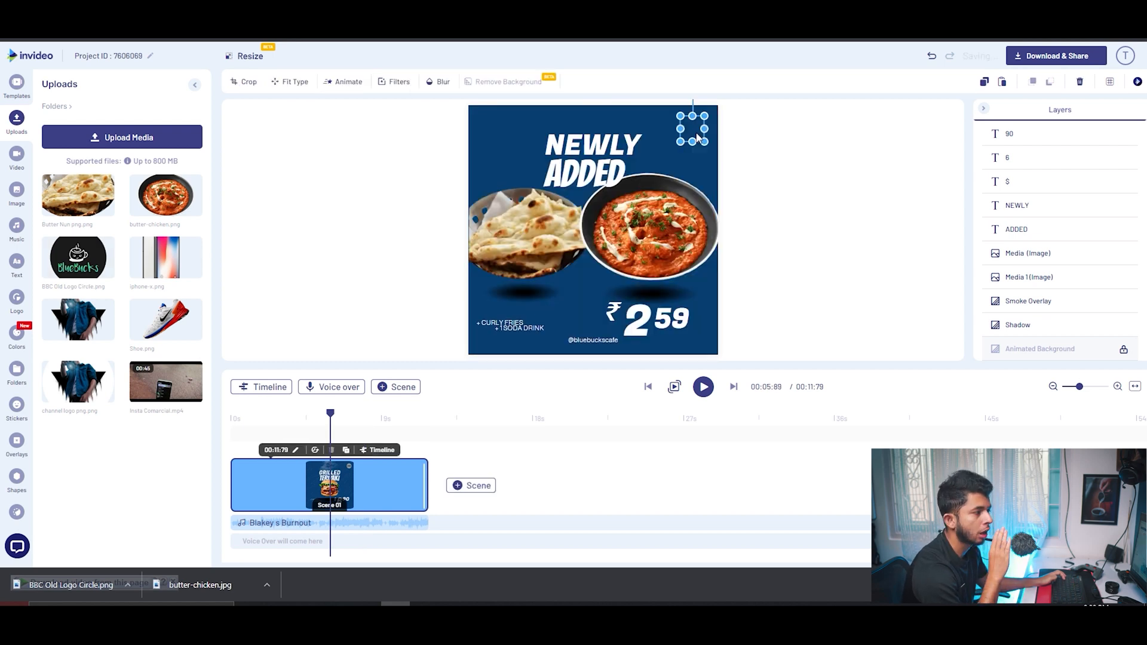
# Give the BlueBucks logo a Fade In entrance animation and preview the scene from the start.
pyautogui.click(343, 82)
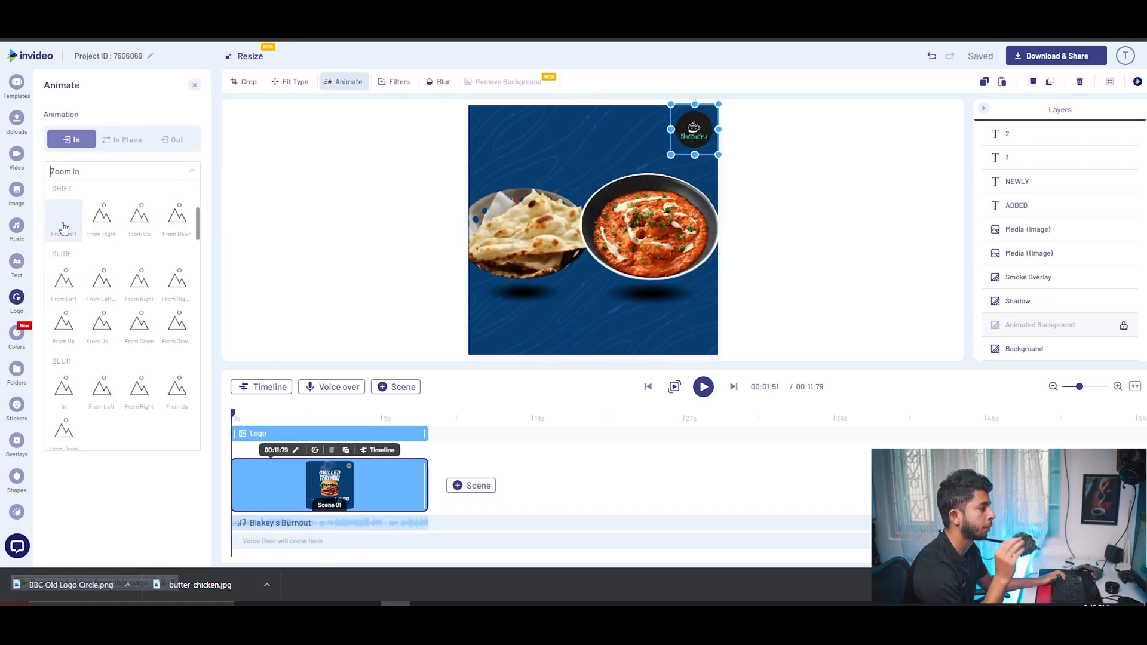
pyautogui.click(66, 294)
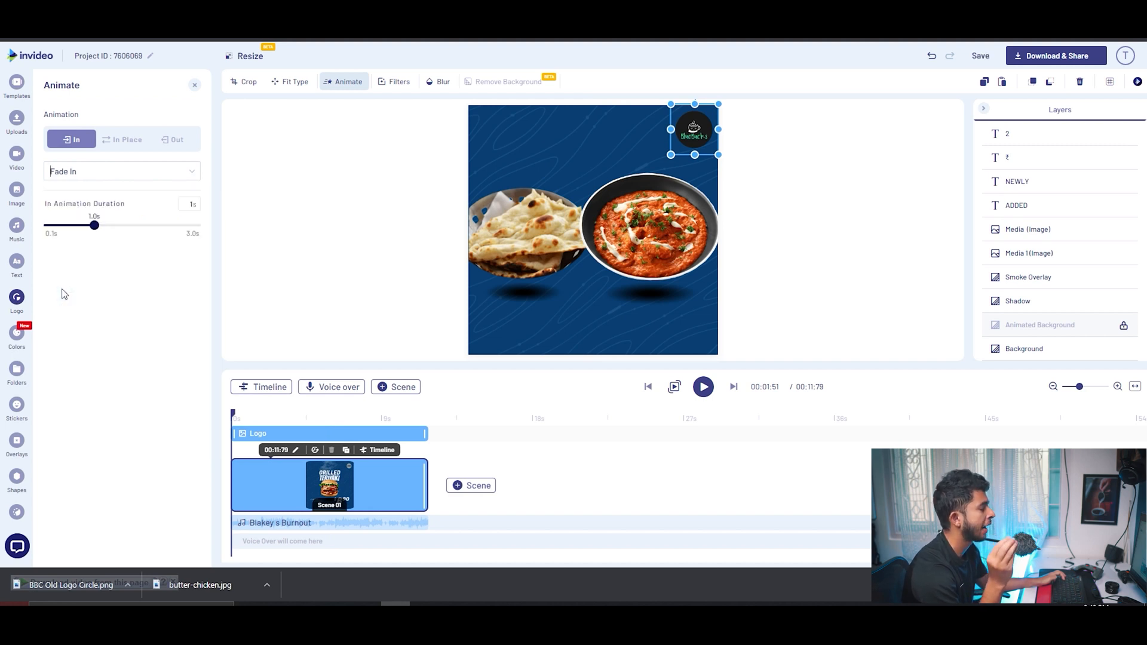
pyautogui.moveTo(244, 412)
pyautogui.mouseDown()
pyautogui.moveTo(256, 414)
pyautogui.moveTo(236, 412)
pyautogui.mouseUp()
pyautogui.press('space')
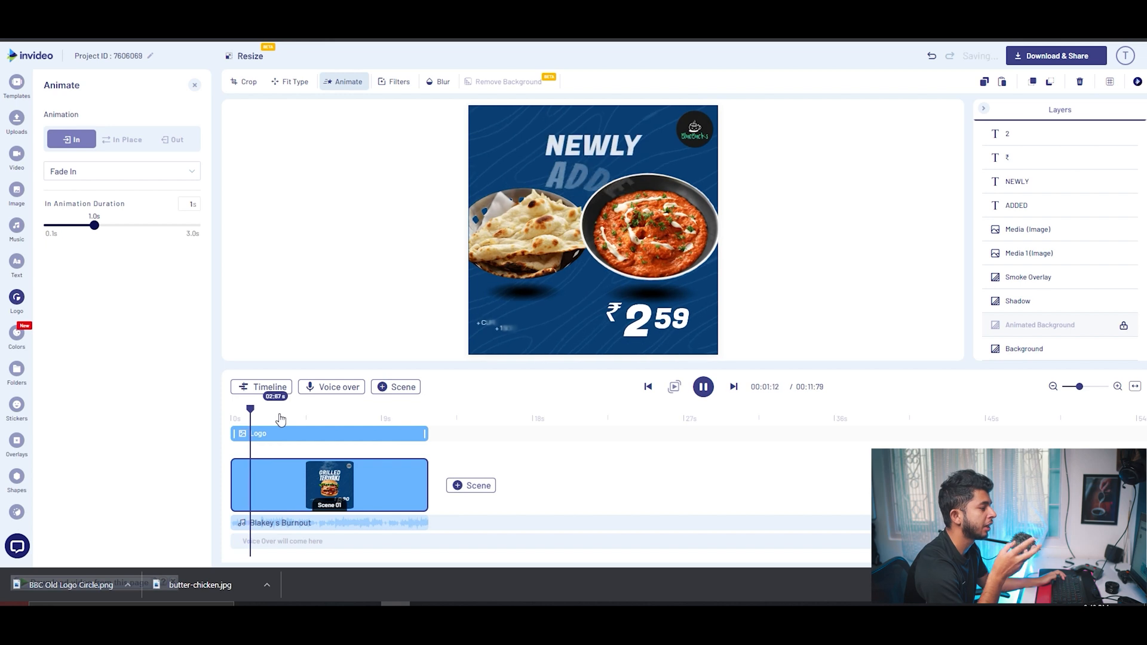
# Change the side lines beside the price to + BUTTER NAAN and + CHICKEN BUTTER MASALA, and preview the scene.
pyautogui.click(528, 316)
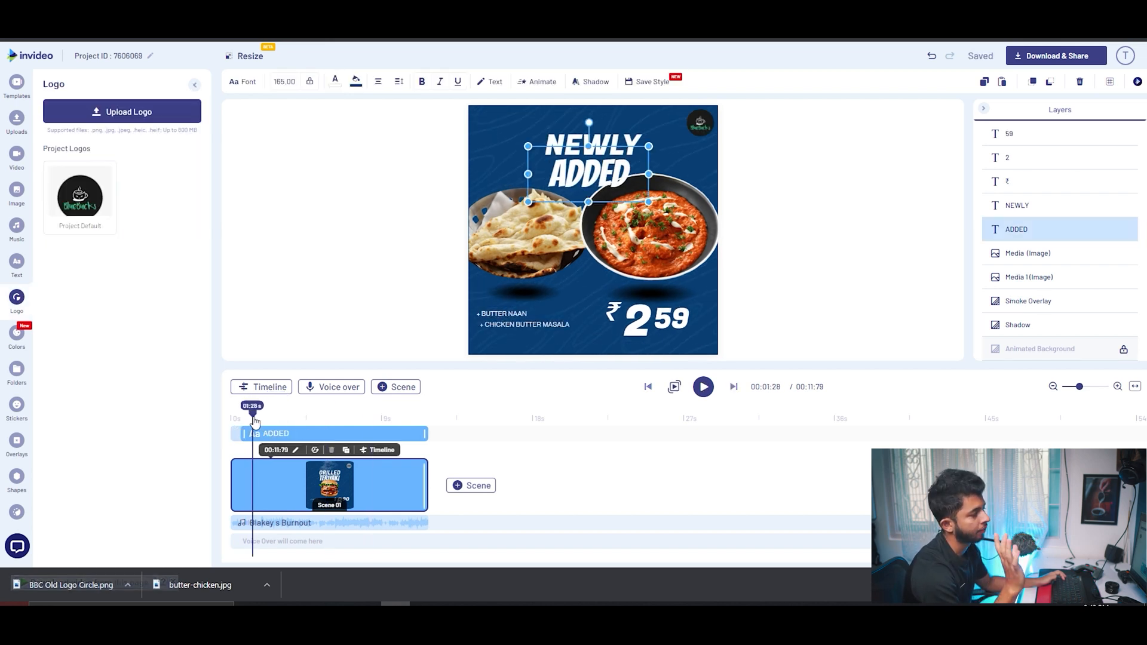
pyautogui.press('space')
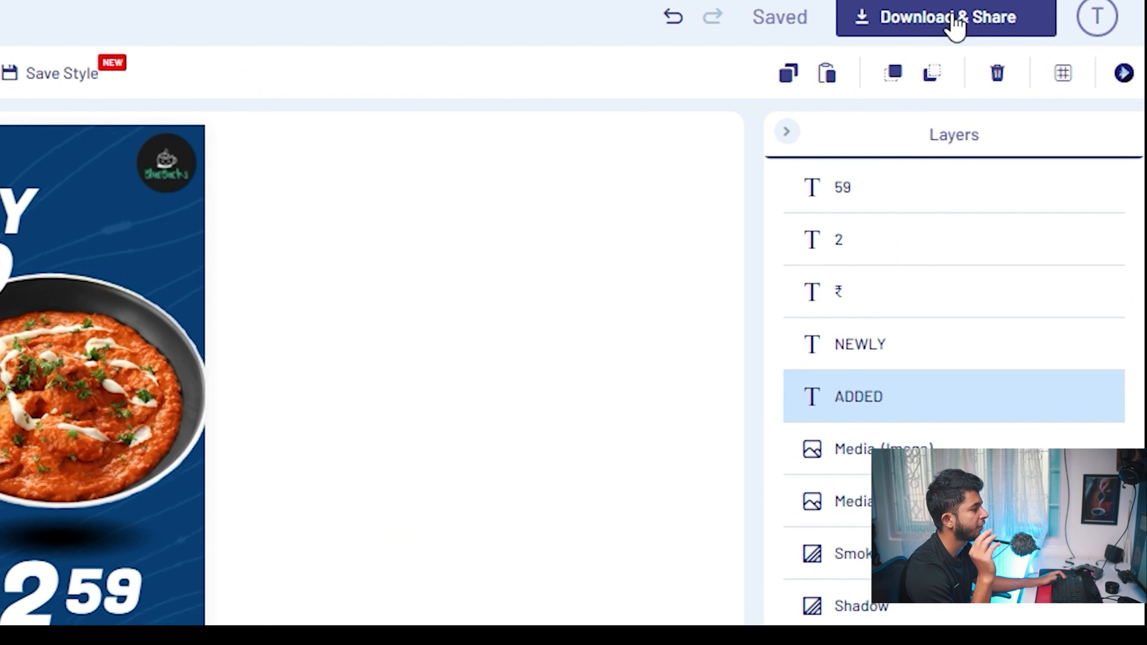
# Export the finished promo video at 1080p.
pyautogui.click(1061, 57)
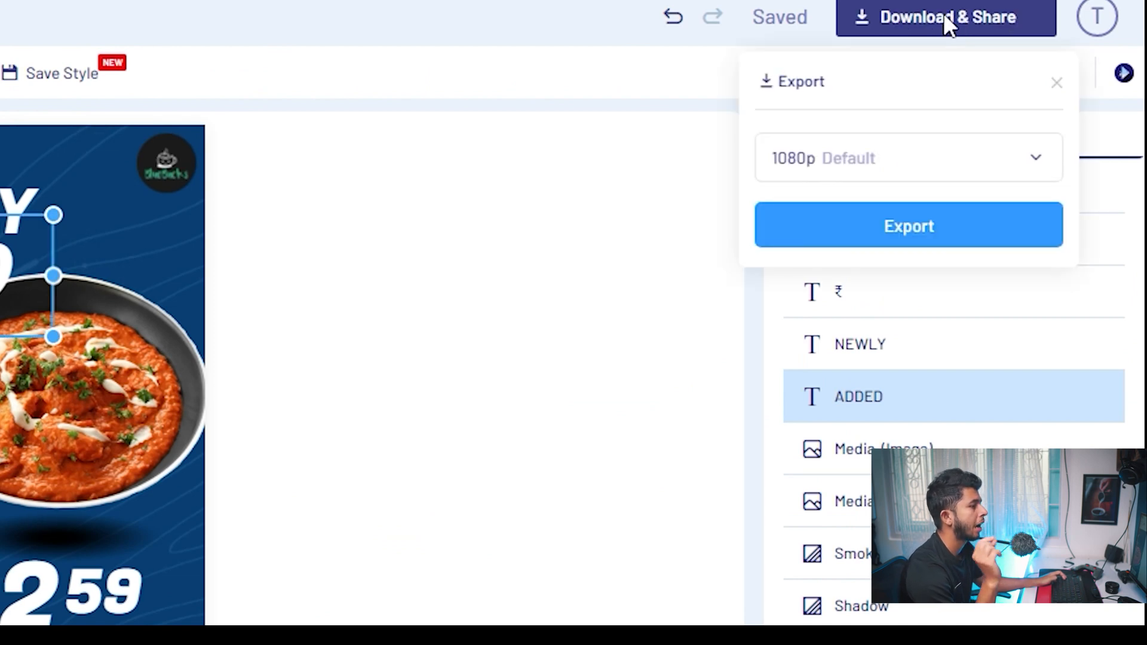
pyautogui.click(940, 225)
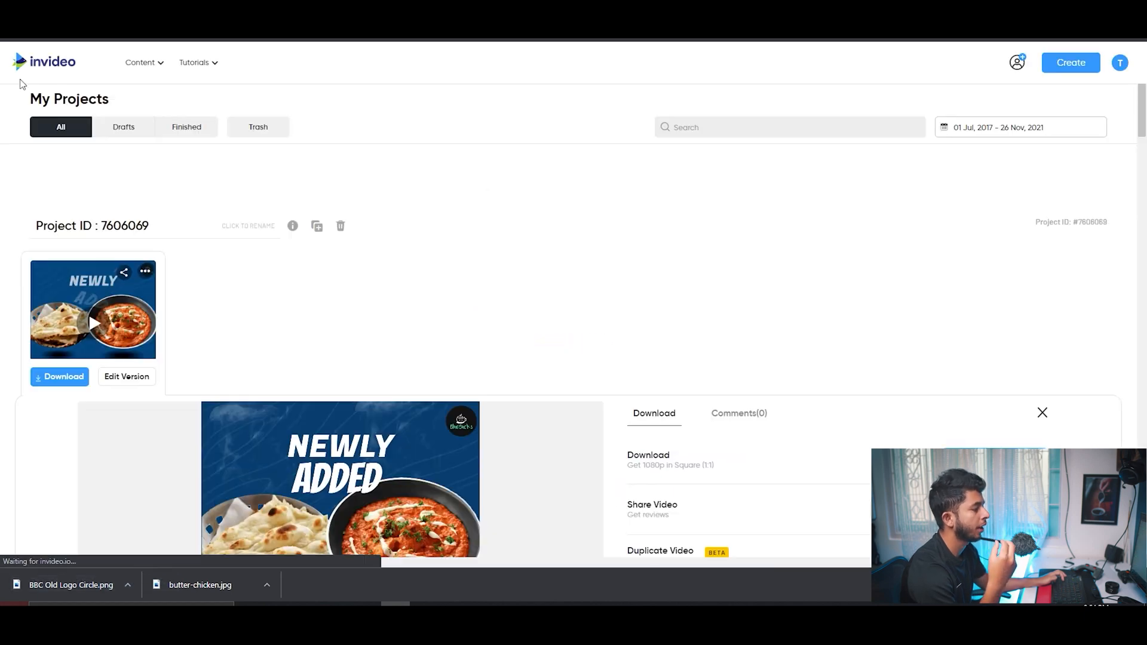
# Find the exported promo in the projects list from the home page and open that version for editing.
pyautogui.click(45, 61)
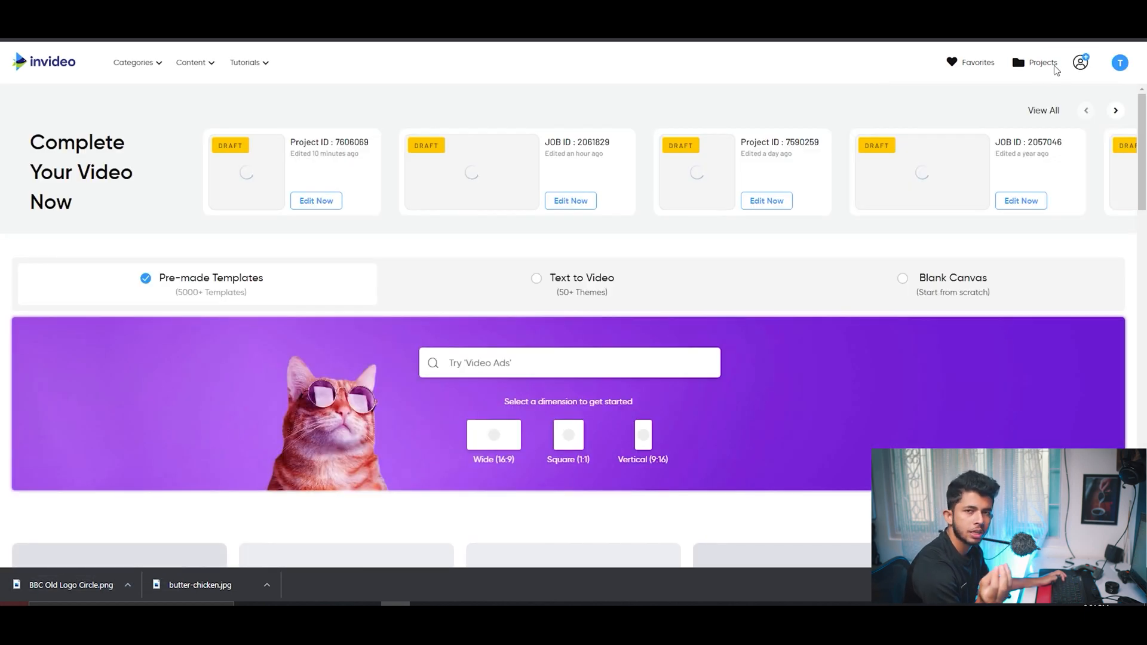
pyautogui.click(1040, 63)
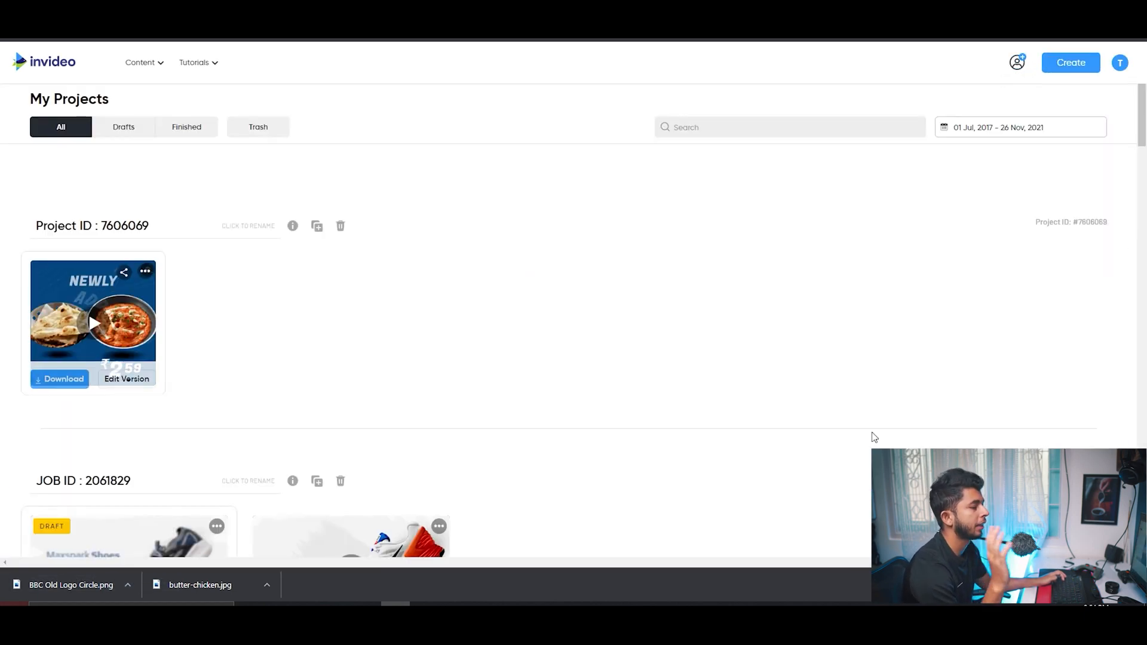
pyautogui.scroll(-1, 873, 435)
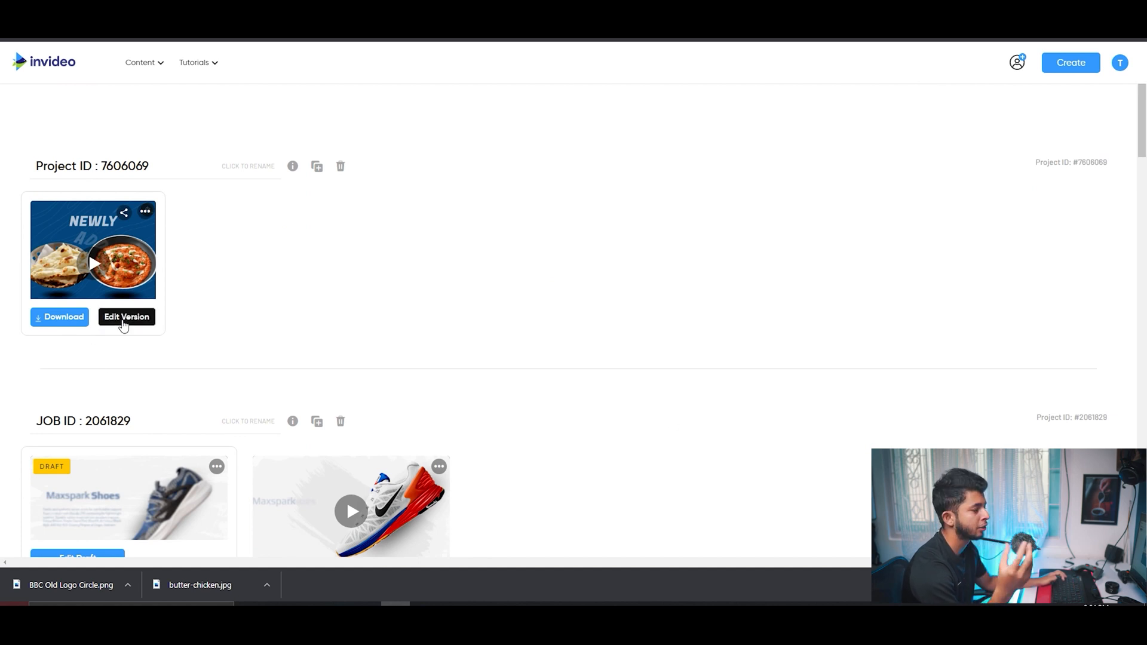
pyautogui.click(133, 323)
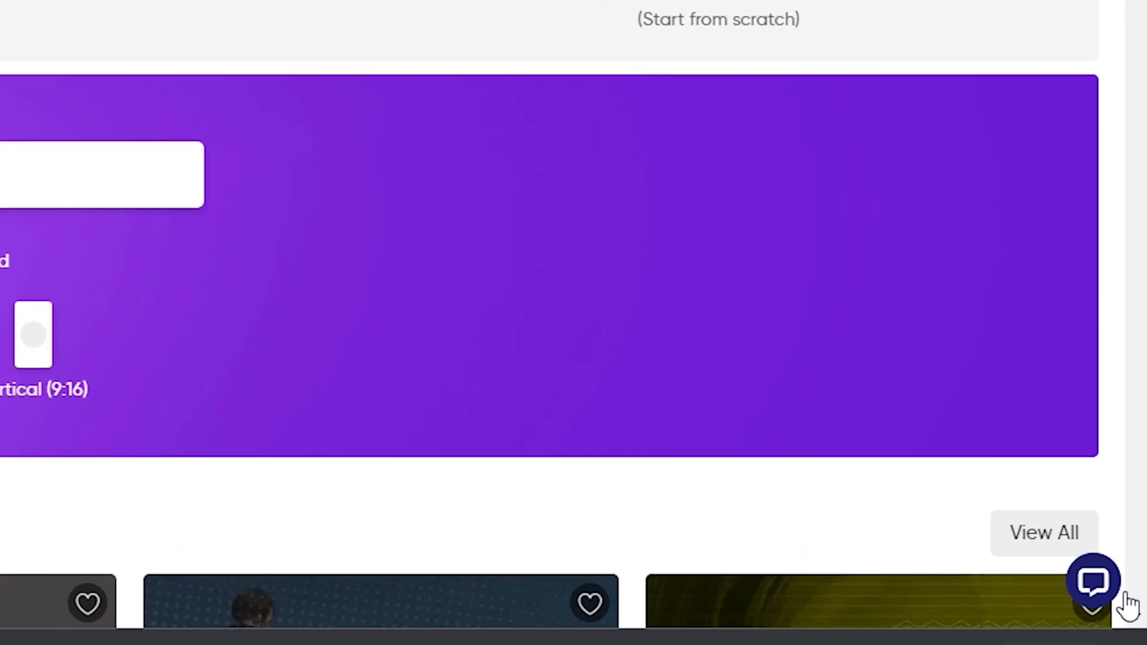
# Start a support chat about Video Editing, send HELLO, and ask "i want to know how can I use overly".
pyautogui.click(1094, 584)
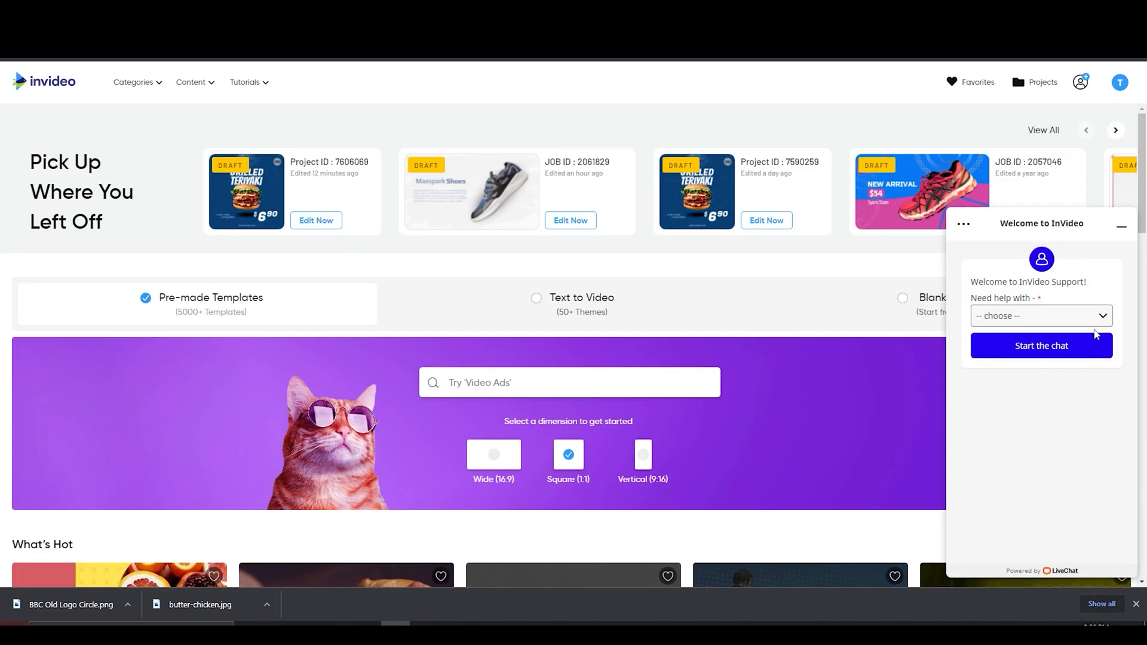
pyautogui.click(1095, 320)
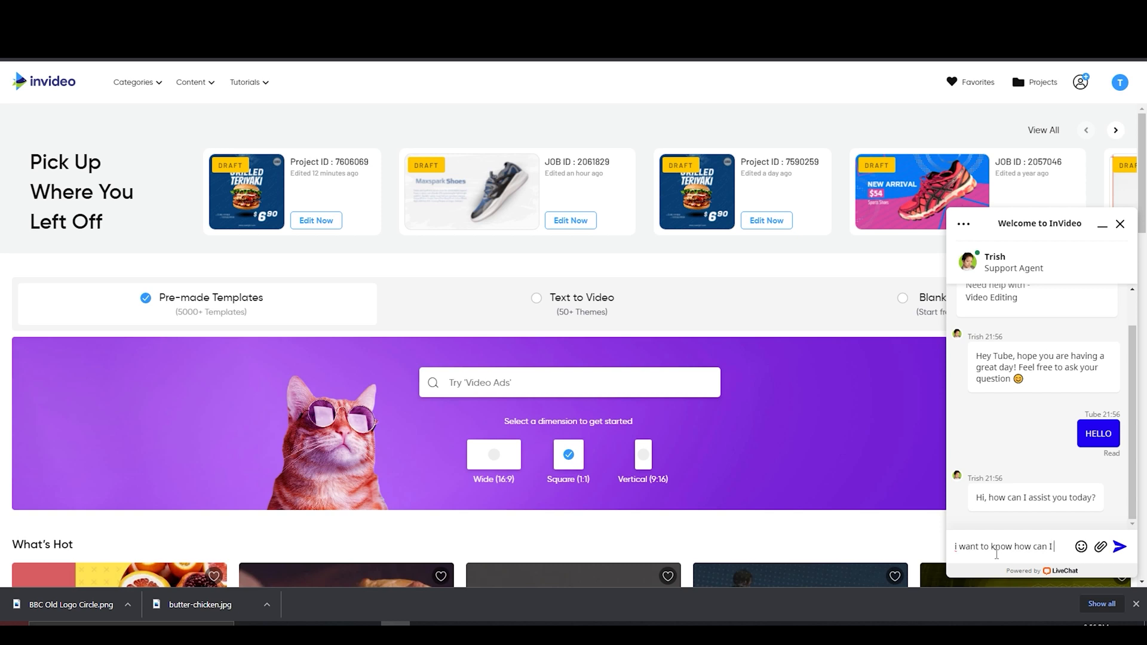
pyautogui.write('overly')
pyautogui.click(1120, 547)
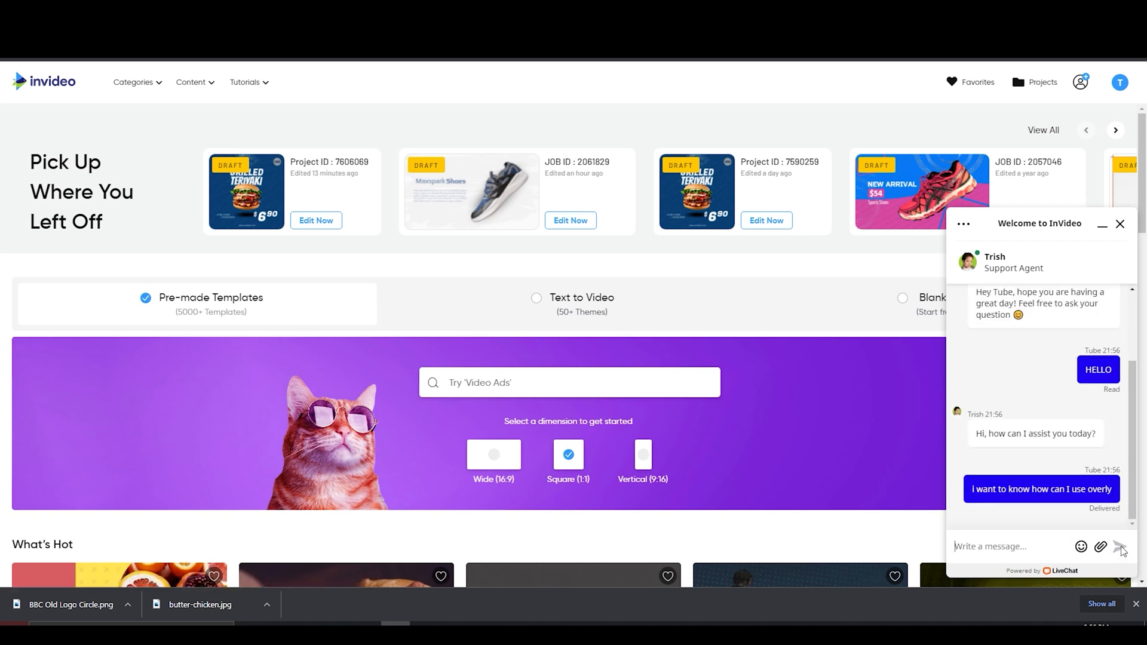
pyautogui.click(250, 82)
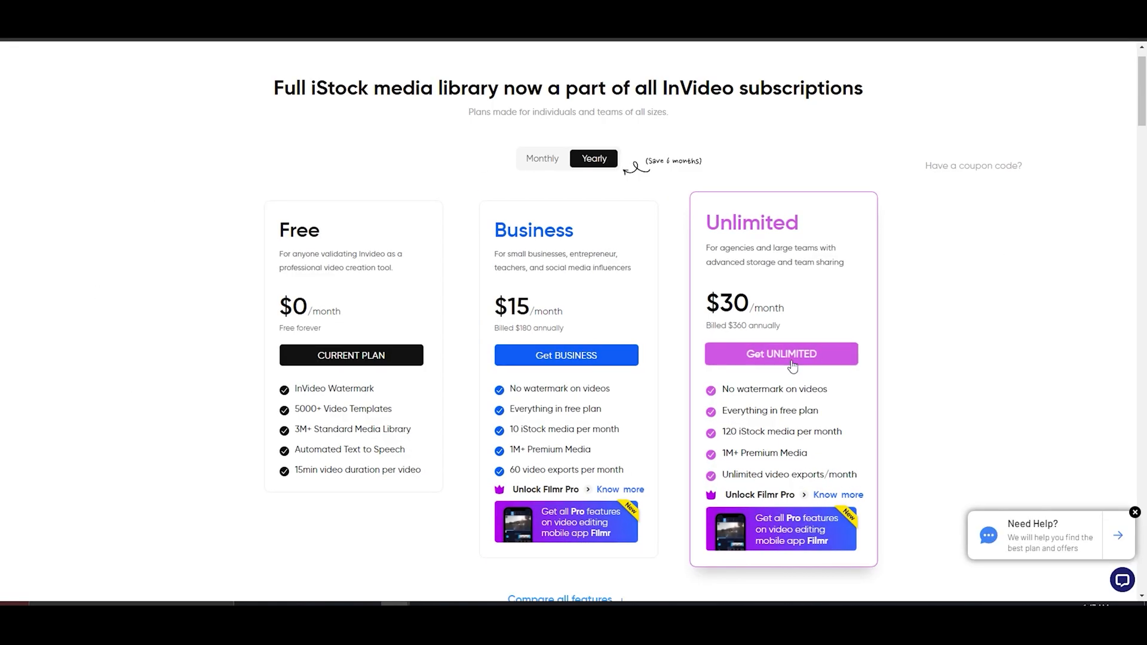
# Choose the Unlimited plan with monthly billing and apply the coupon code TUBETECH50 at checkout.
pyautogui.click(783, 362)
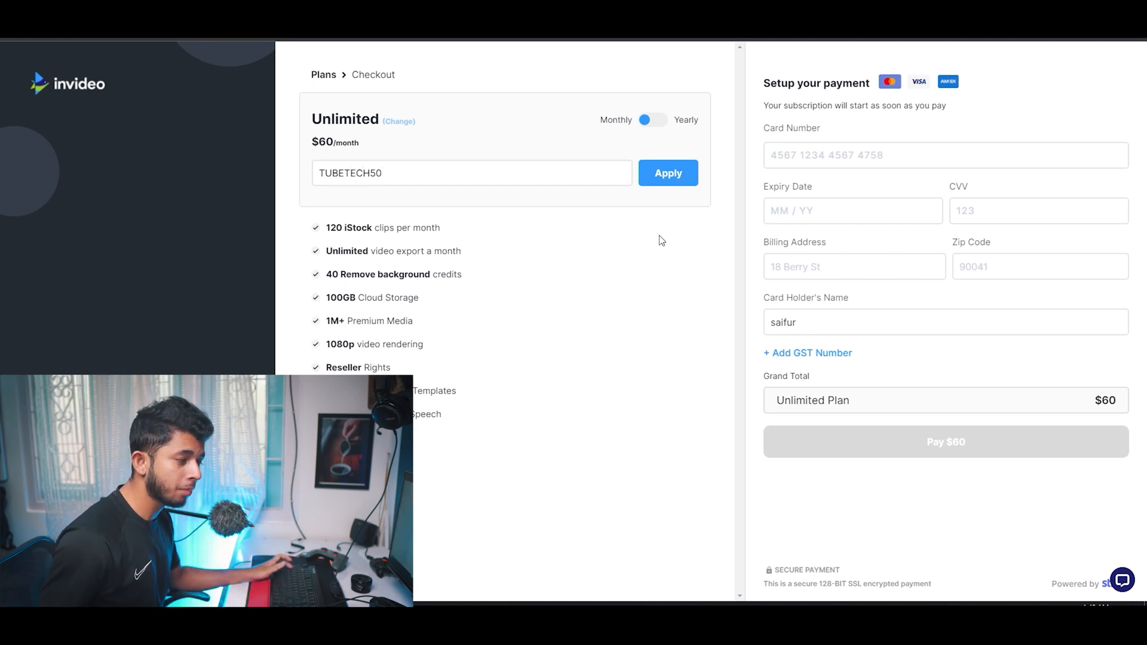
pyautogui.press('Return')
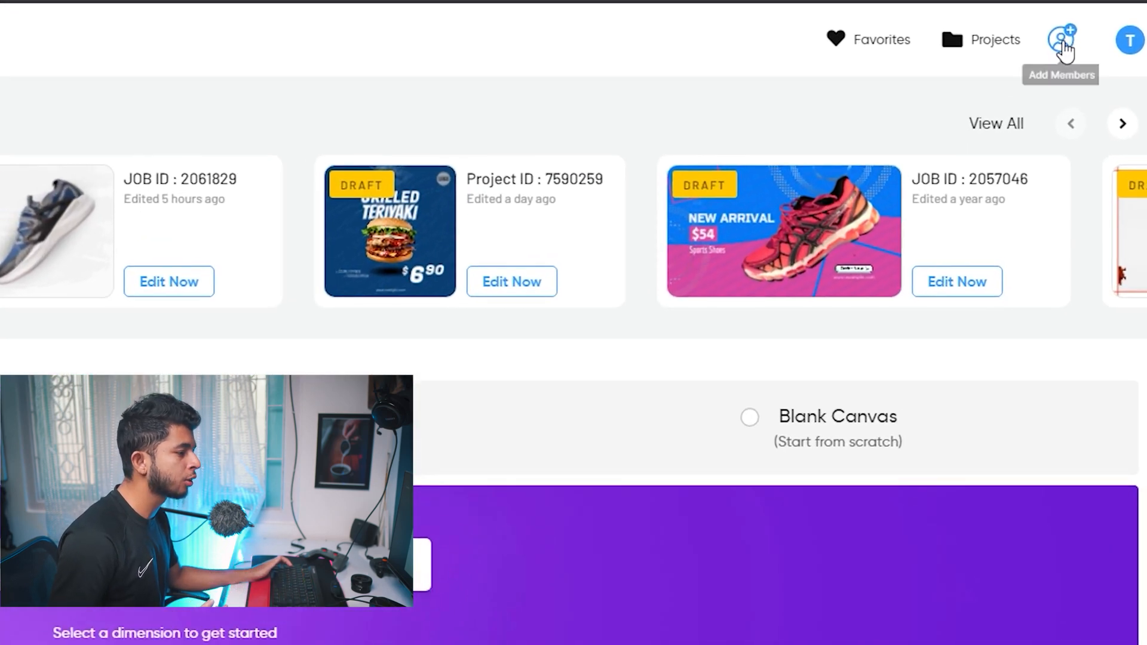
# Open the team invitation from the home page and set the role for invited members to Editor.
pyautogui.click(1079, 62)
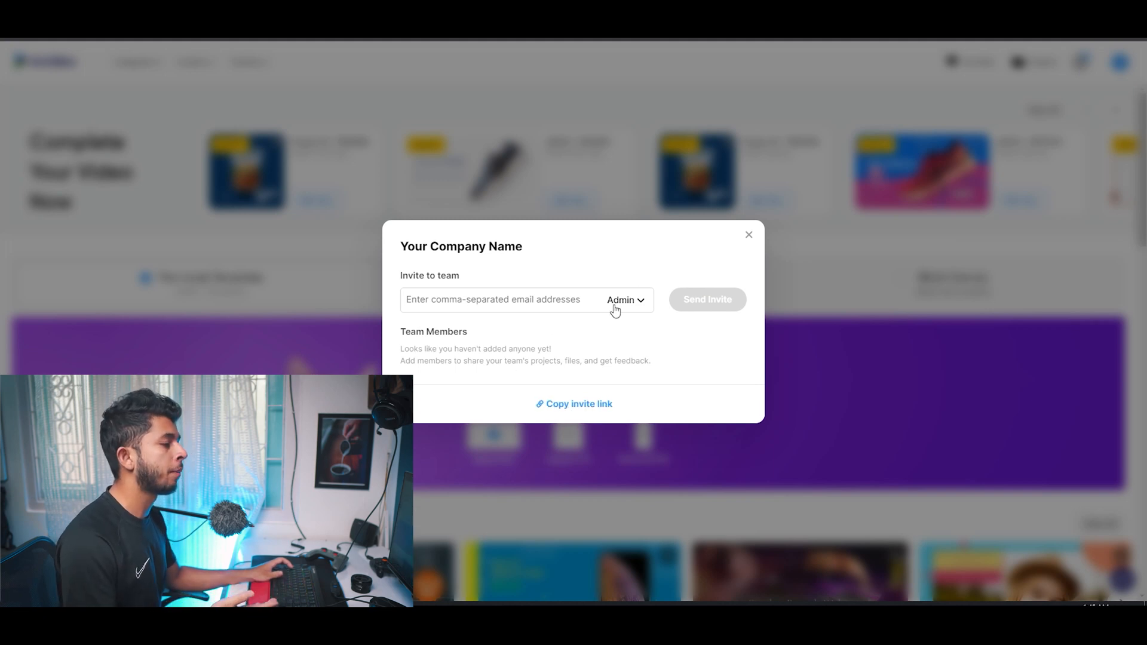
pyautogui.click(624, 305)
pyautogui.click(578, 395)
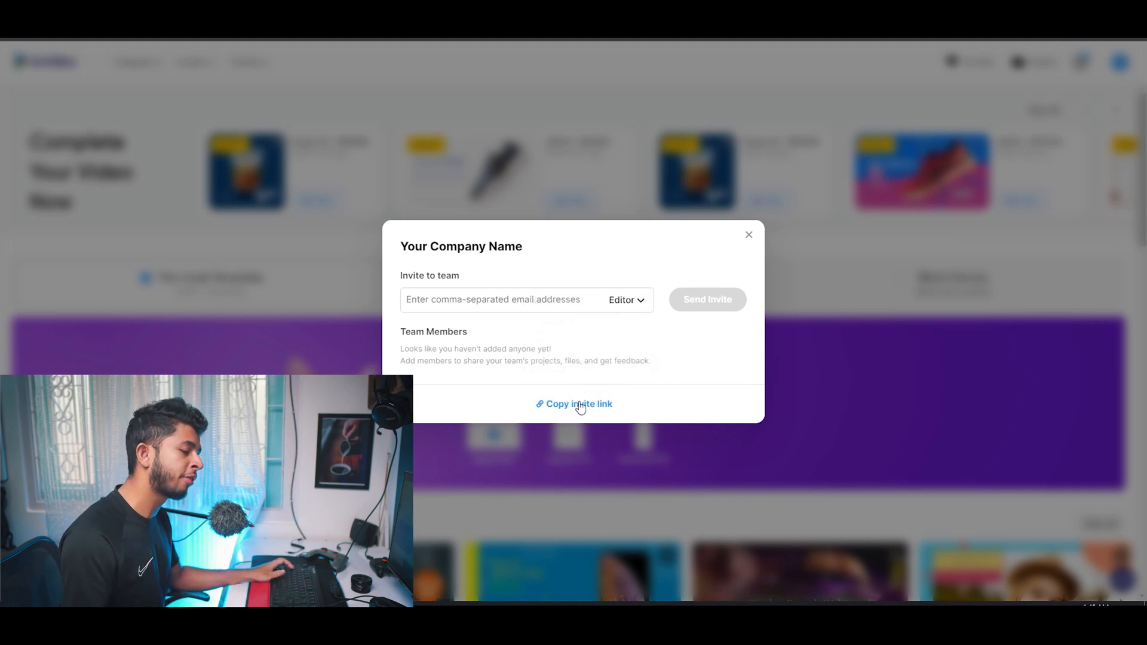